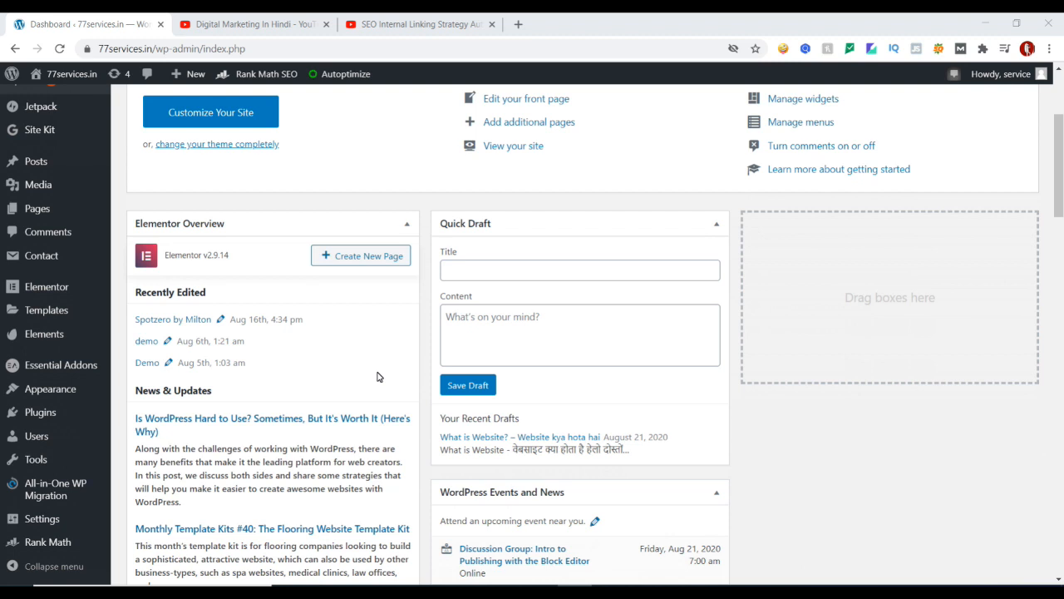
scroll(292, 359, down, 3)
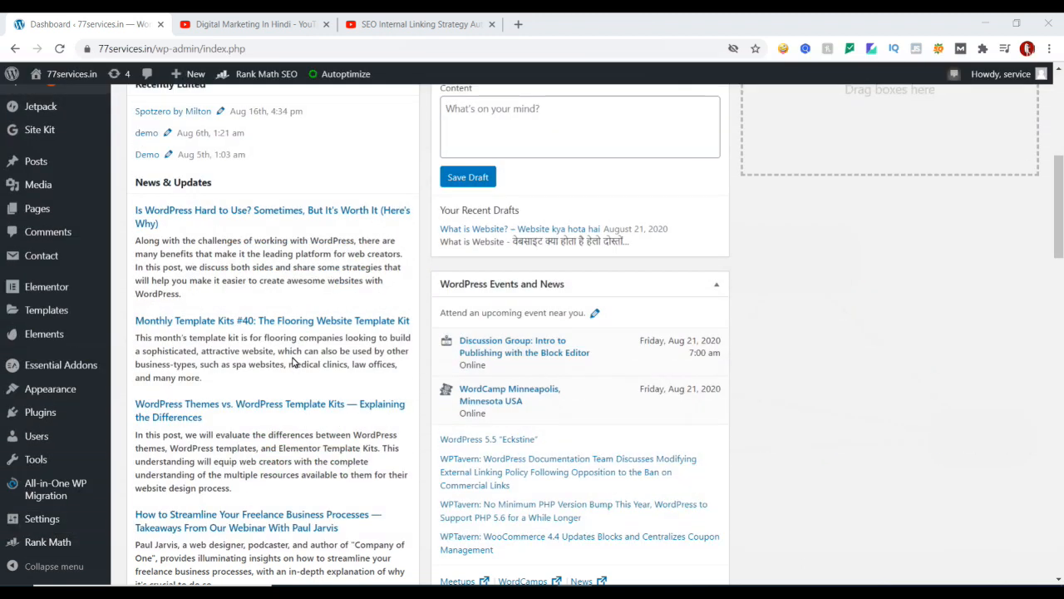
scroll(293, 362, up, 6)
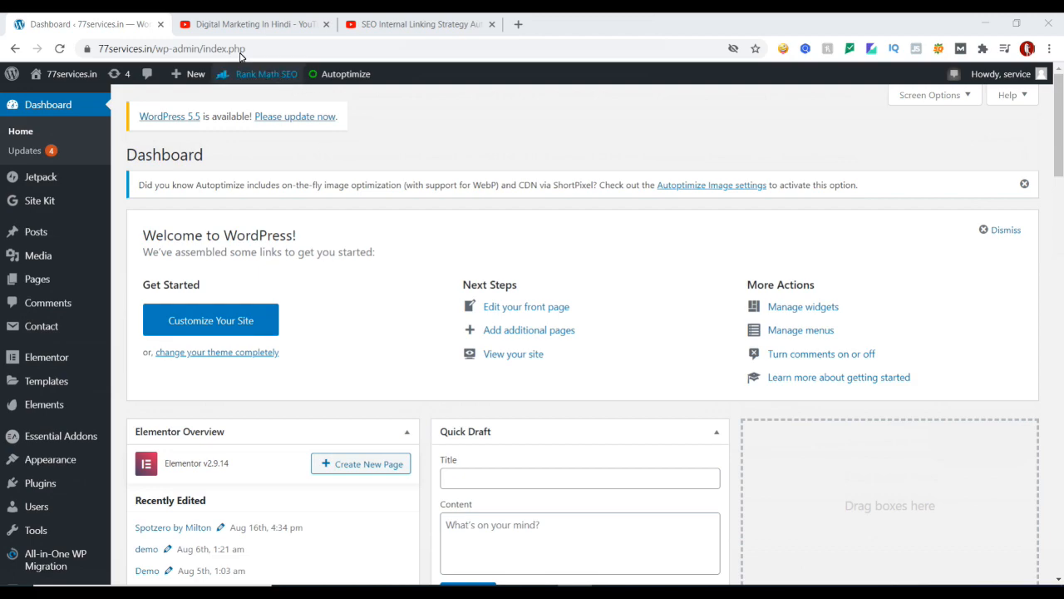
Step: Switch to YouTube and look through the uploaded videos of the Digital Marketing In Hindi channel
key(ctrl+Tab)
scroll(380, 305, up, 10)
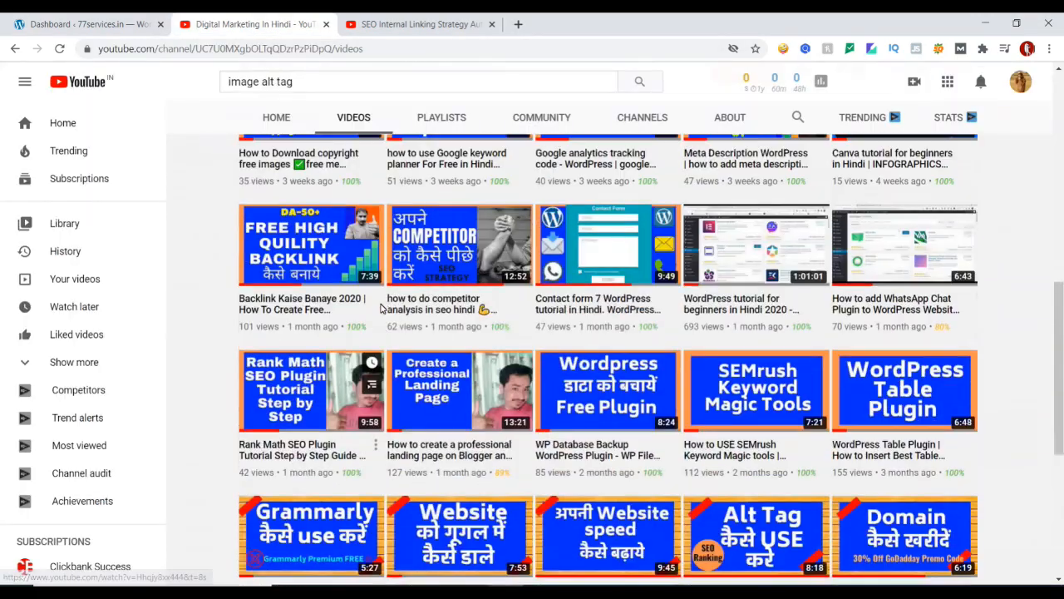
scroll(380, 305, up, 3)
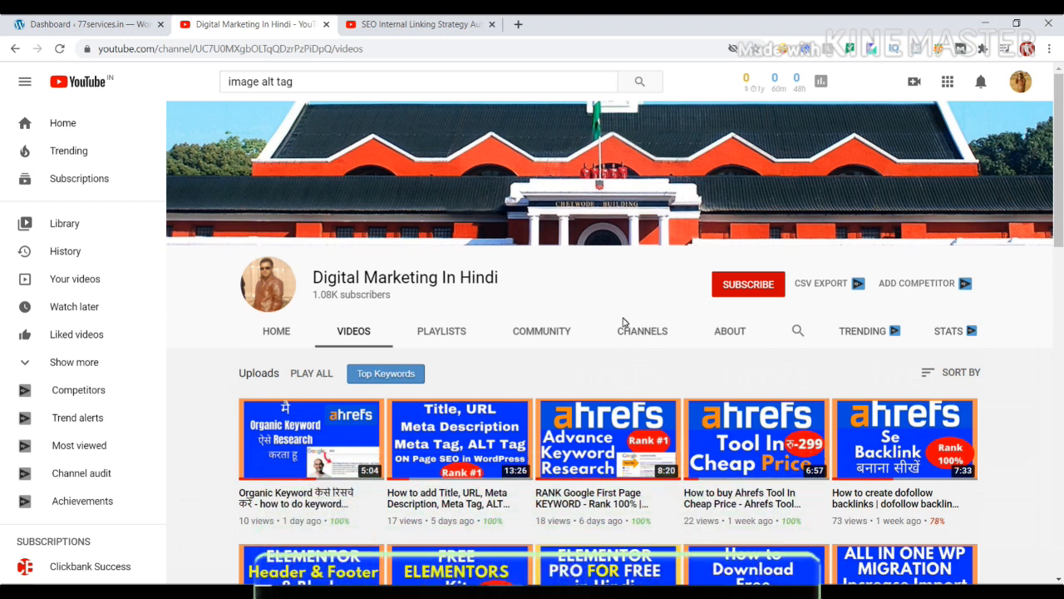
scroll(356, 348, down, 1)
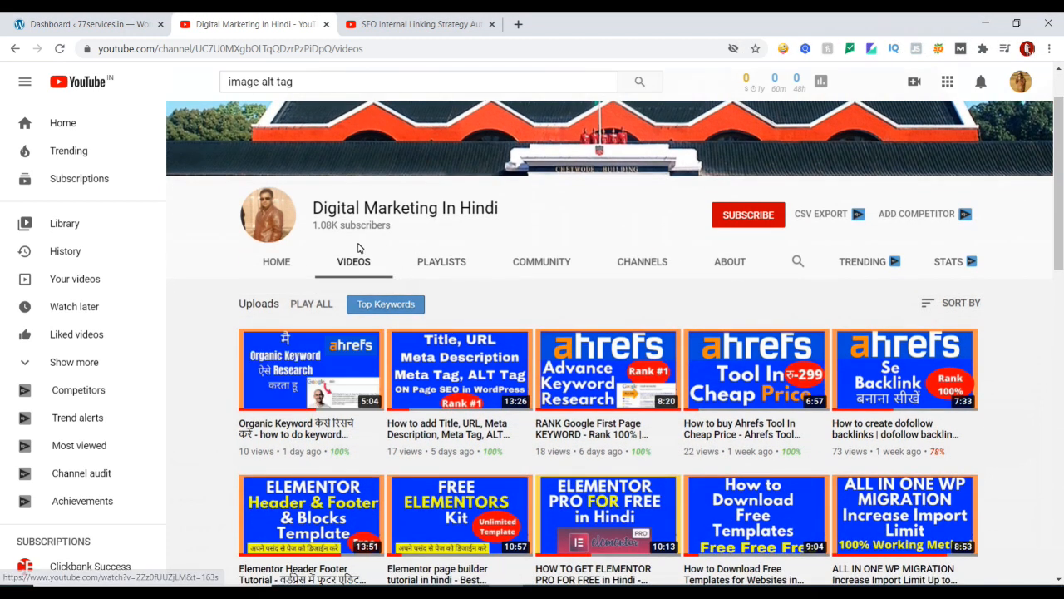
mouse_move(256, 366)
scroll(258, 372, down, 1)
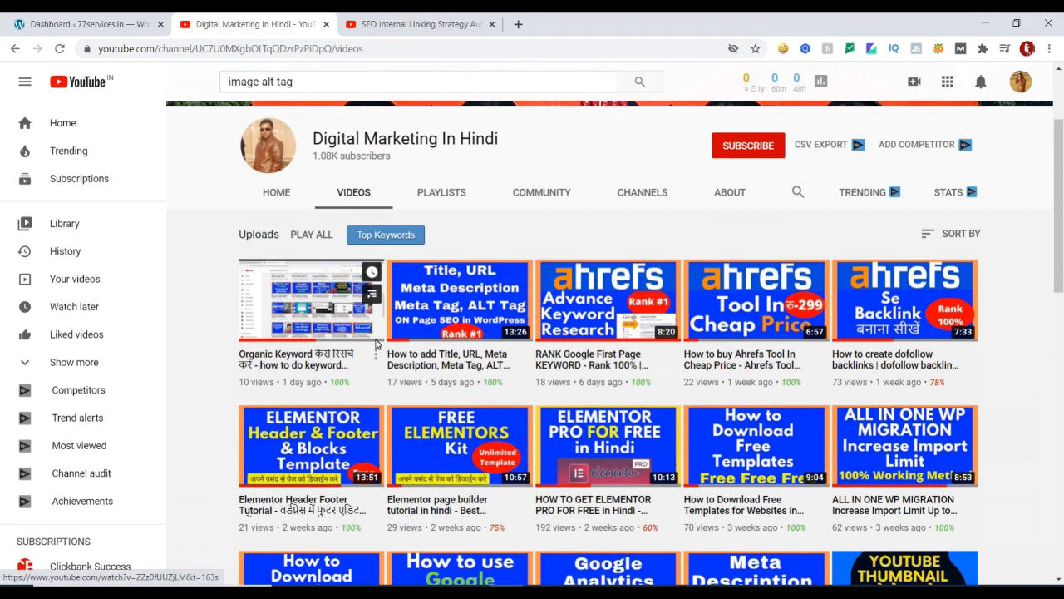
mouse_move(642, 314)
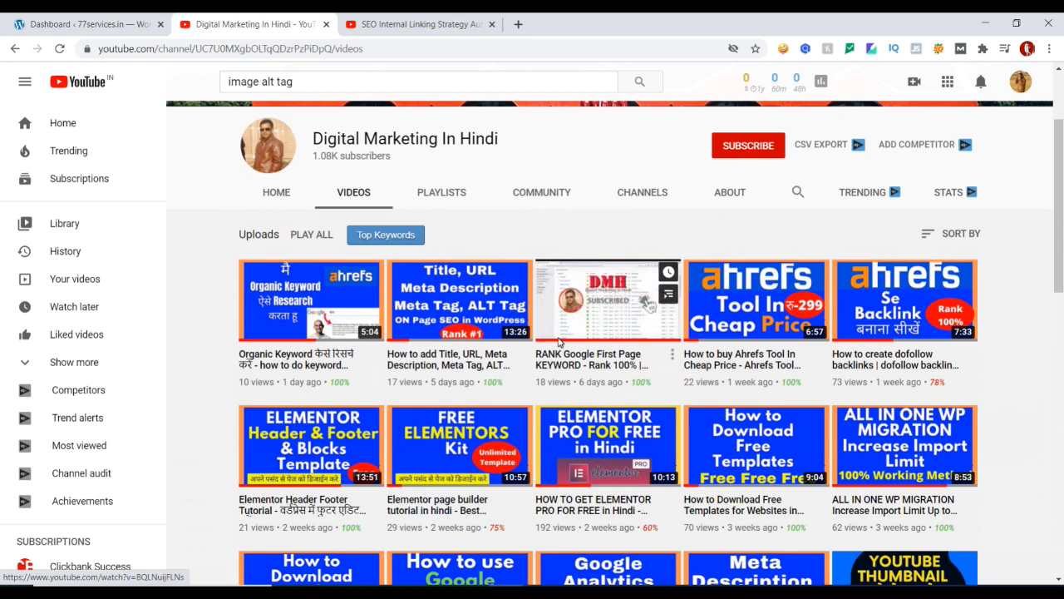
scroll(503, 349, down, 1)
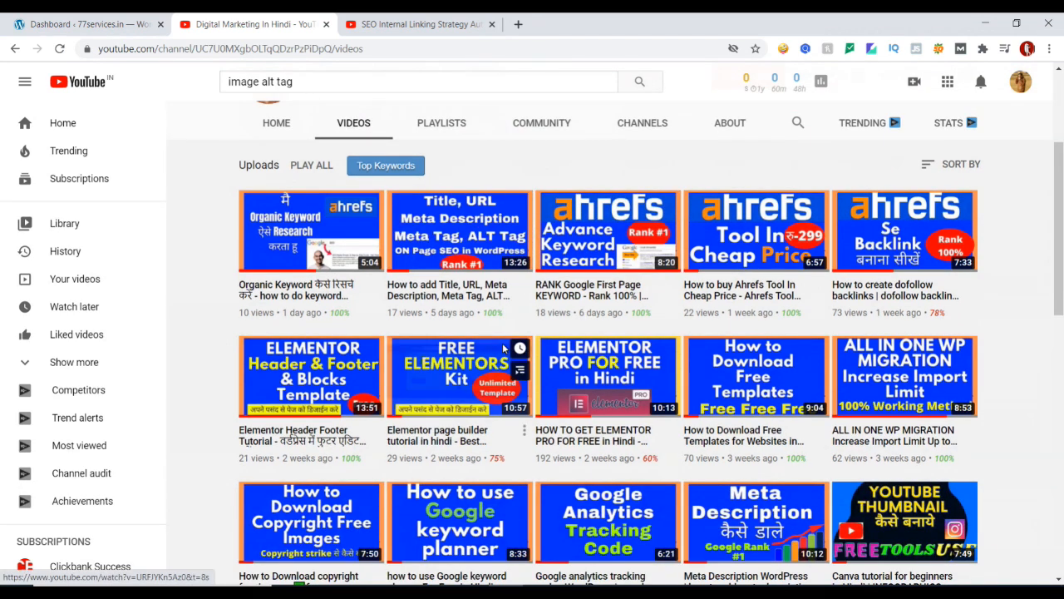
scroll(503, 350, down, 2)
mouse_move(372, 359)
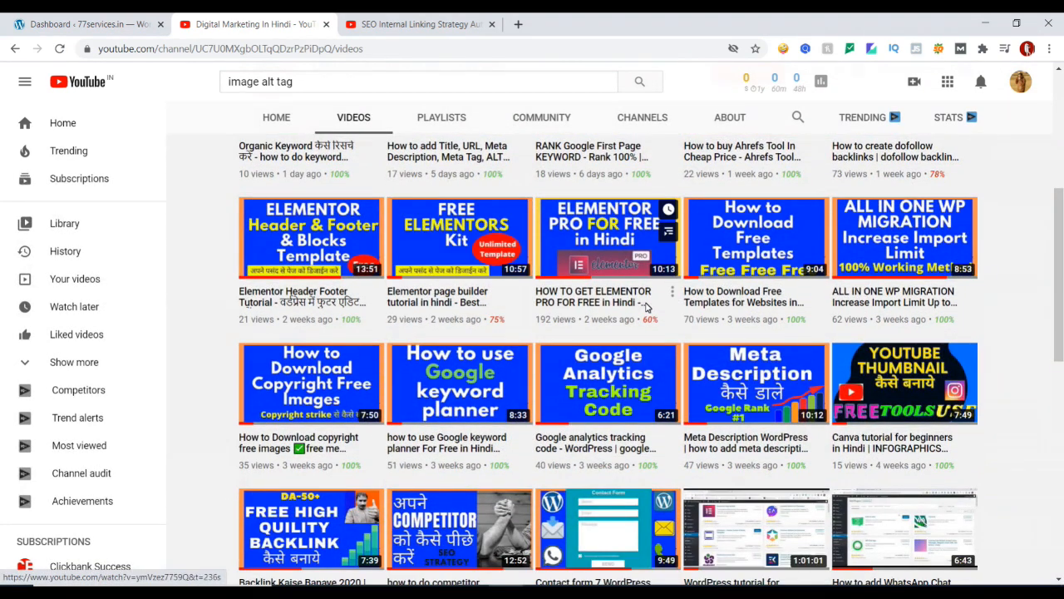
scroll(504, 360, down, 2)
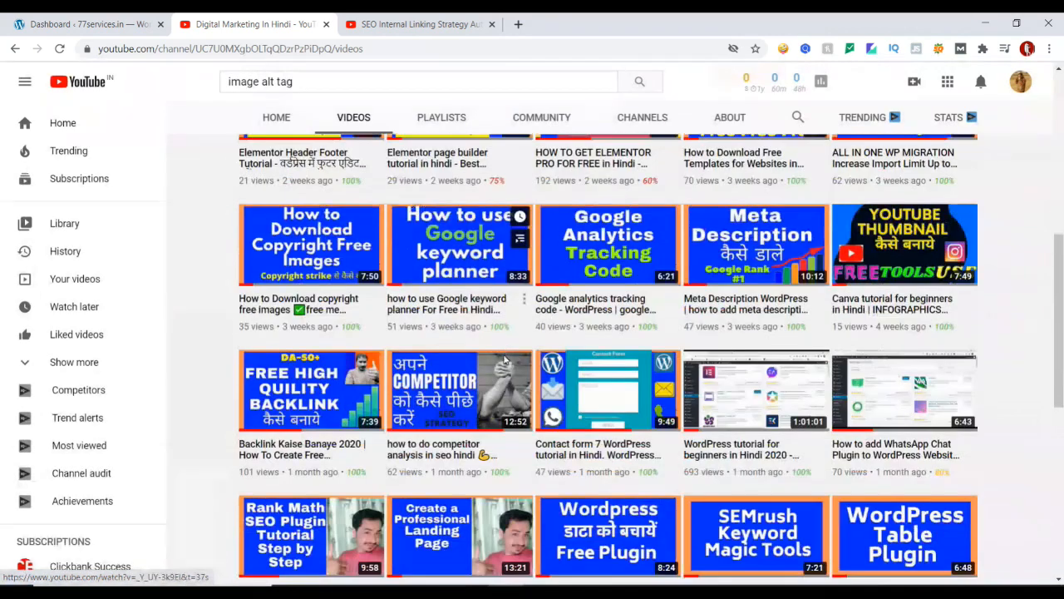
scroll(503, 360, up, 4)
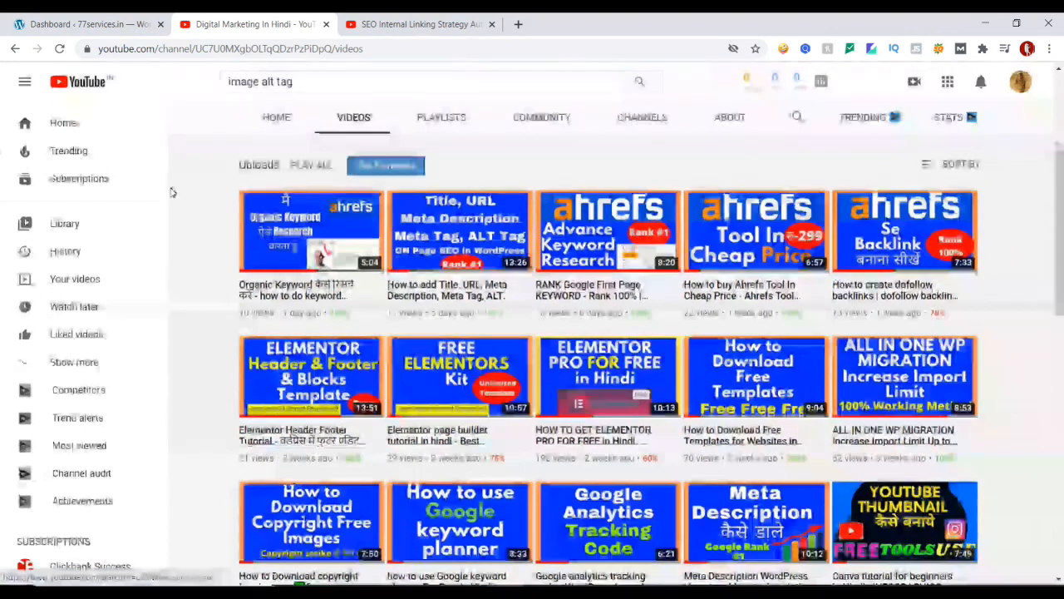
Step: Return to the WordPress dashboard of 77services.in and open the list of all posts
click(20, 22)
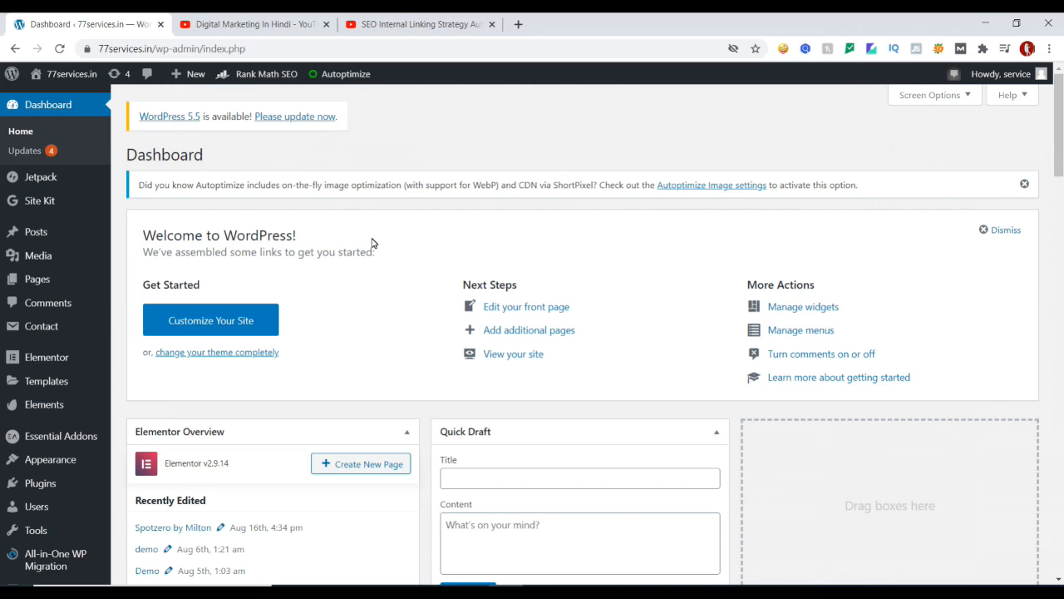
scroll(371, 242, down, 3)
scroll(372, 242, up, 3)
mouse_move(36, 237)
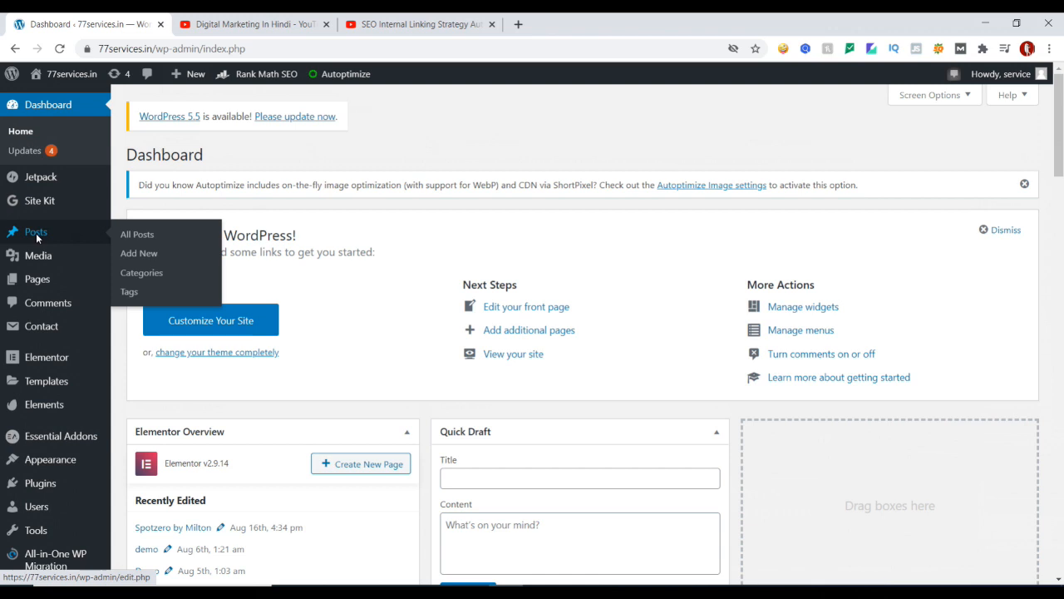
click(140, 234)
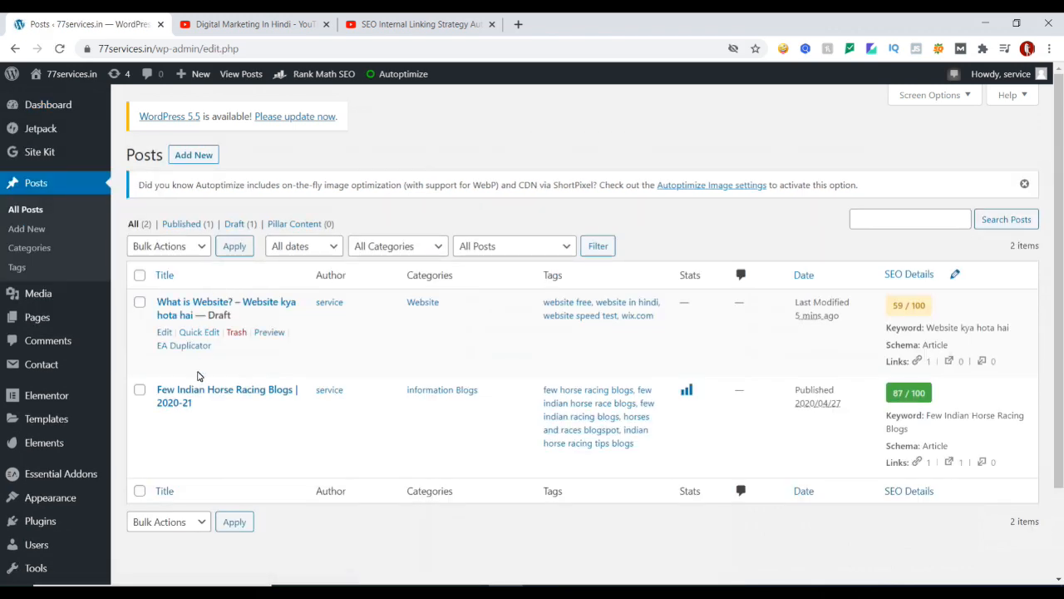
Step: Open the post "Few Indian Horse Racing Blogs | 2020-21" for editing and look through its content
scroll(198, 376, down, 1)
click(164, 352)
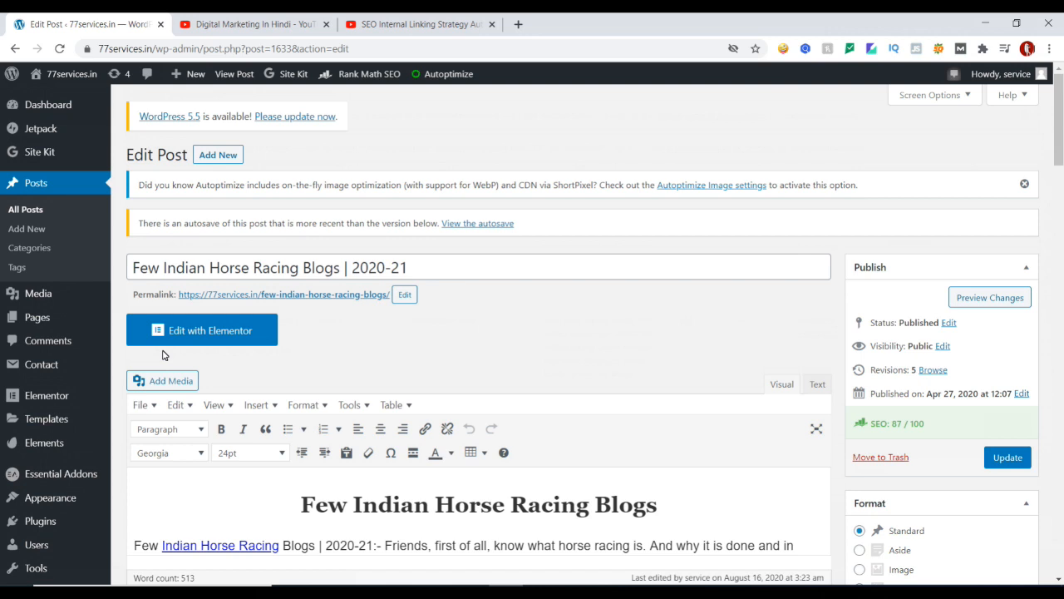
scroll(183, 359, down, 3)
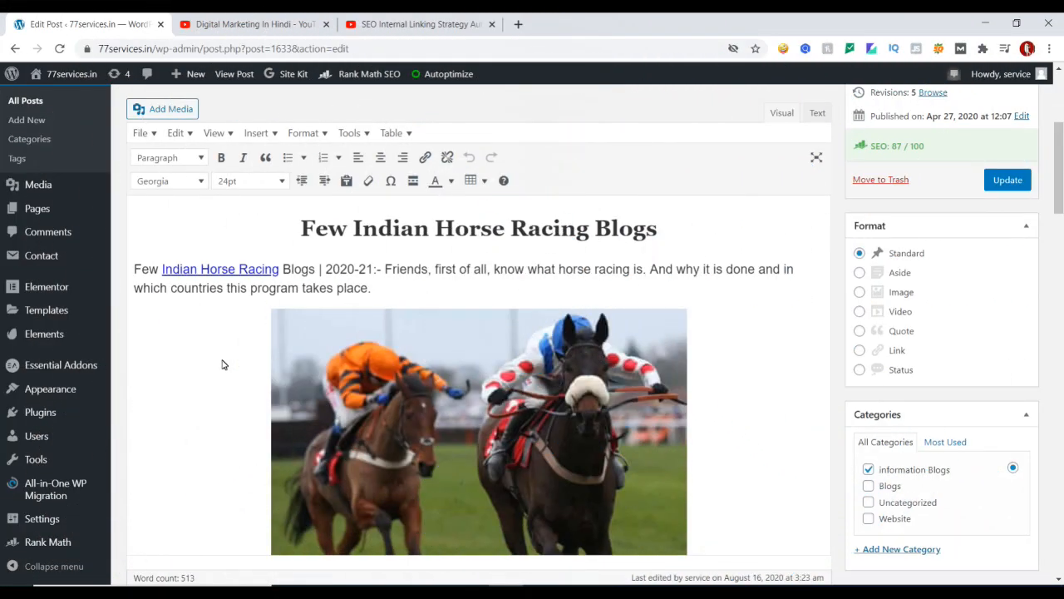
scroll(222, 364, down, 3)
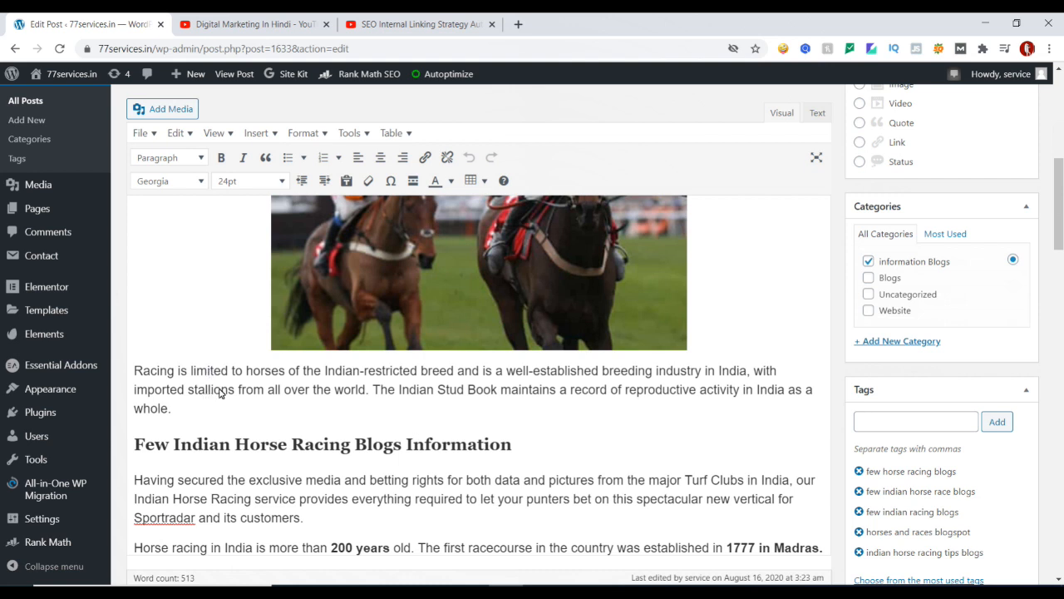
scroll(220, 392, down, 3)
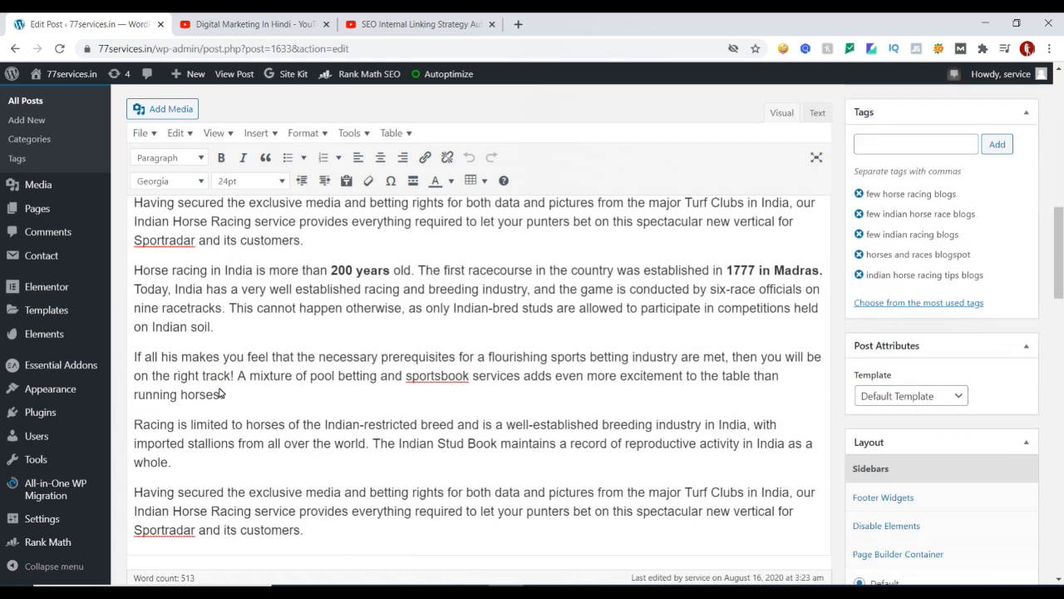
scroll(220, 392, up, 3)
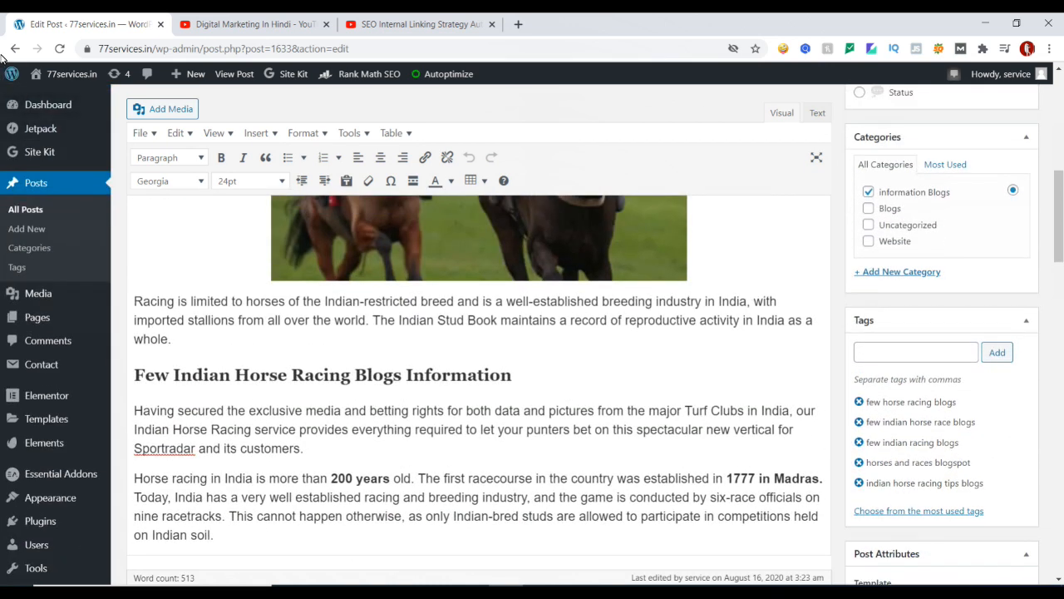
Step: Go back to the post list and open the draft "What is Website? – Website kya hota hai" for editing
click(11, 49)
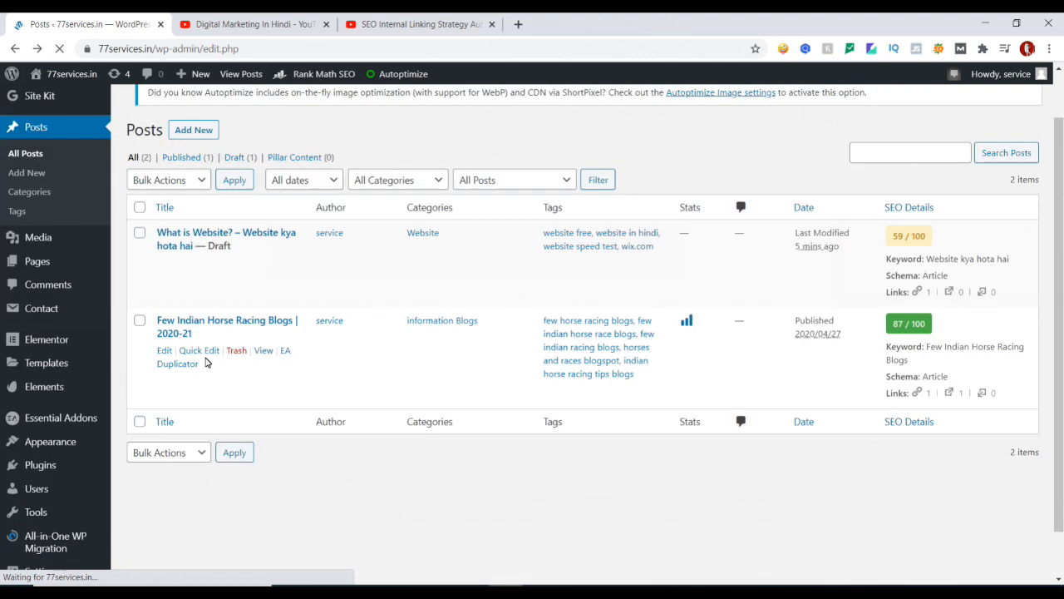
mouse_move(171, 270)
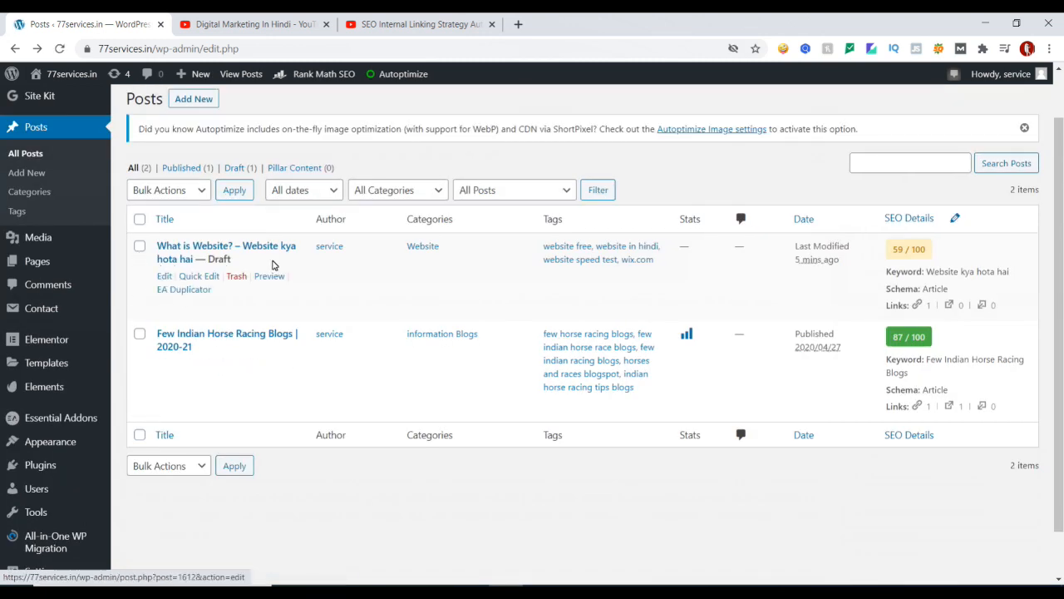
click(164, 278)
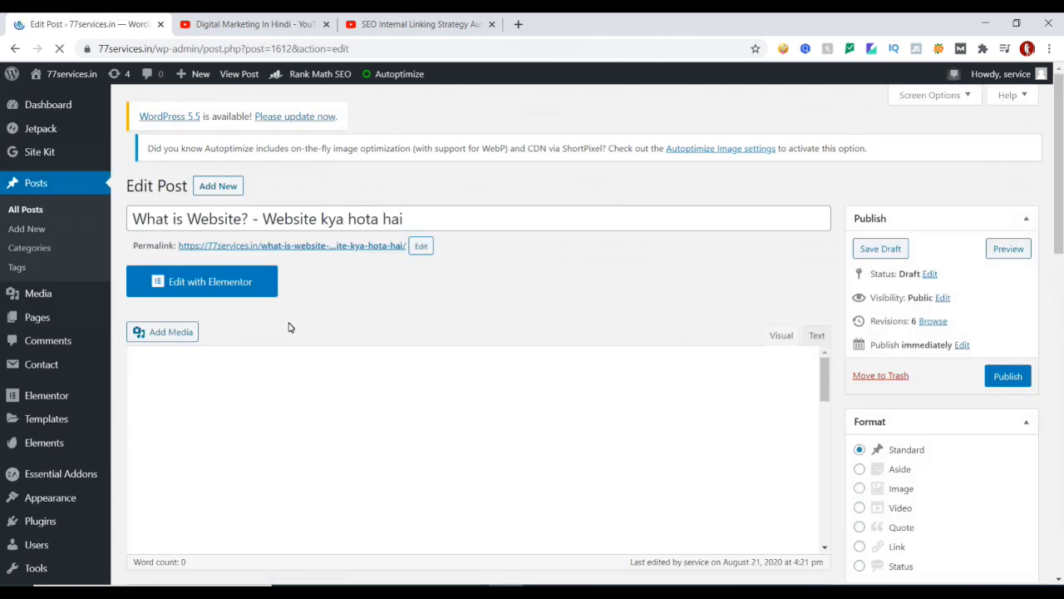
Step: Find and select the word "77services" in the draft's opening paragraph
scroll(282, 432, down, 3)
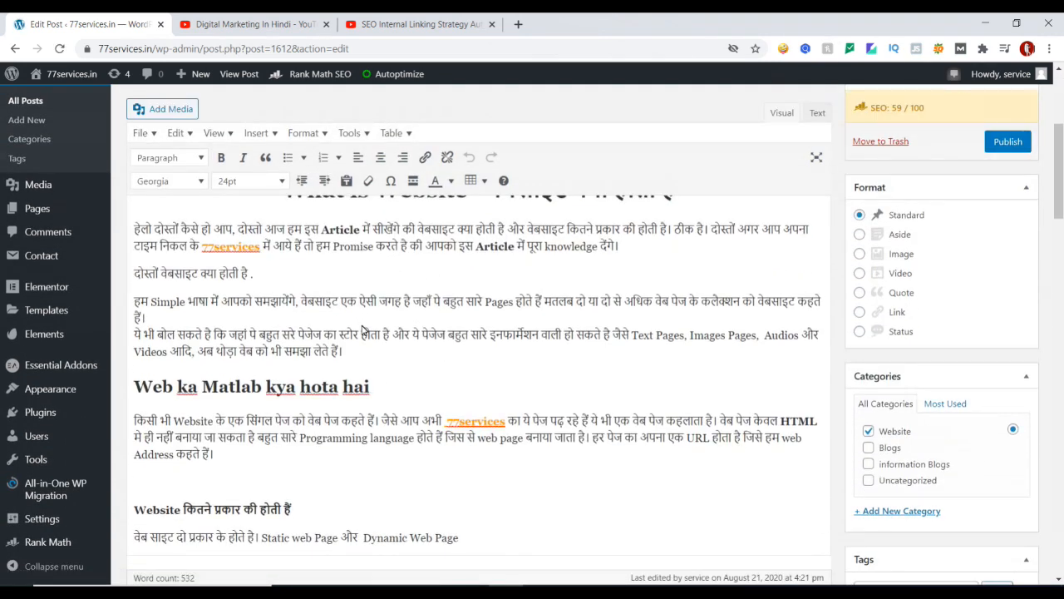
scroll(368, 332, down, 2)
double_click(200, 249)
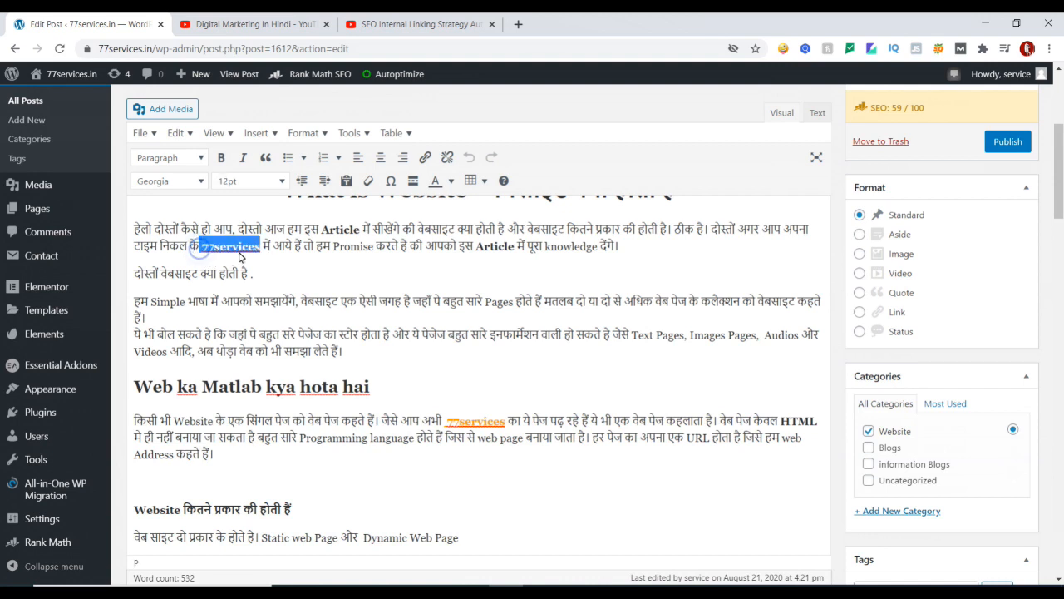
click(245, 245)
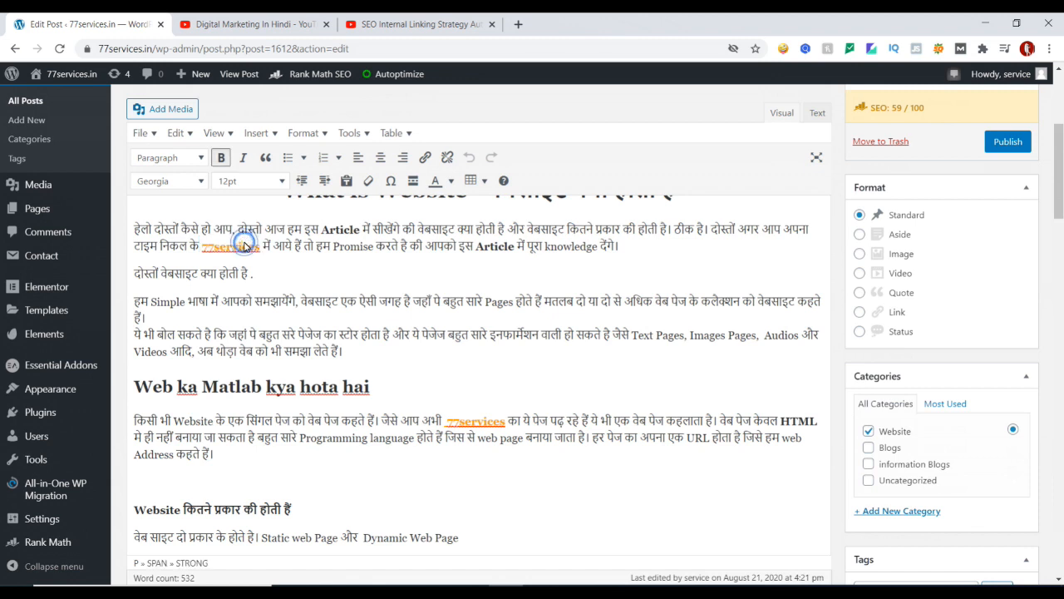
drag(262, 248, 205, 253)
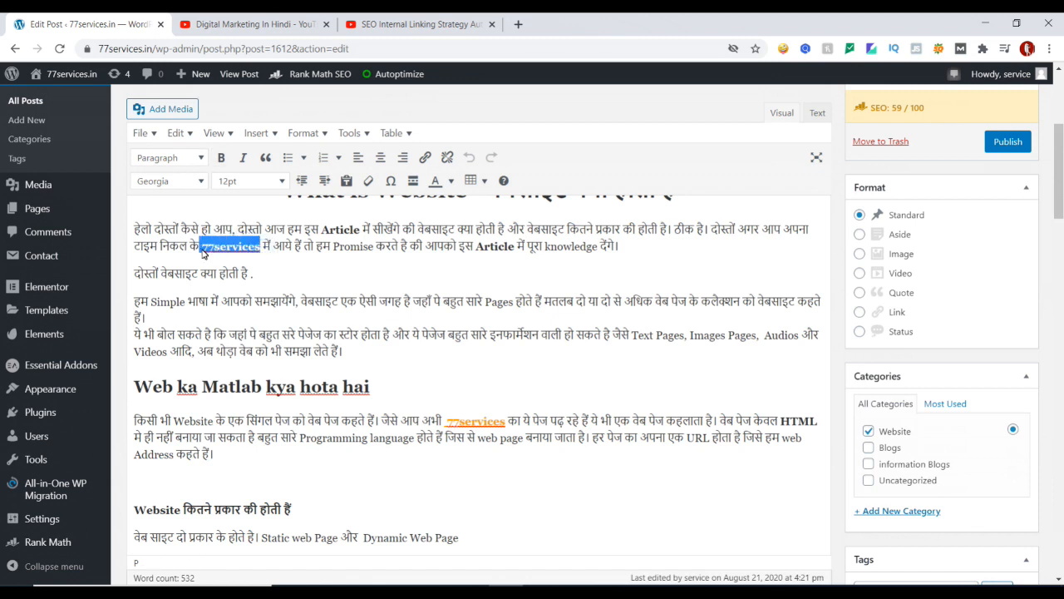
click(236, 246)
drag(202, 248, 261, 253)
click(260, 253)
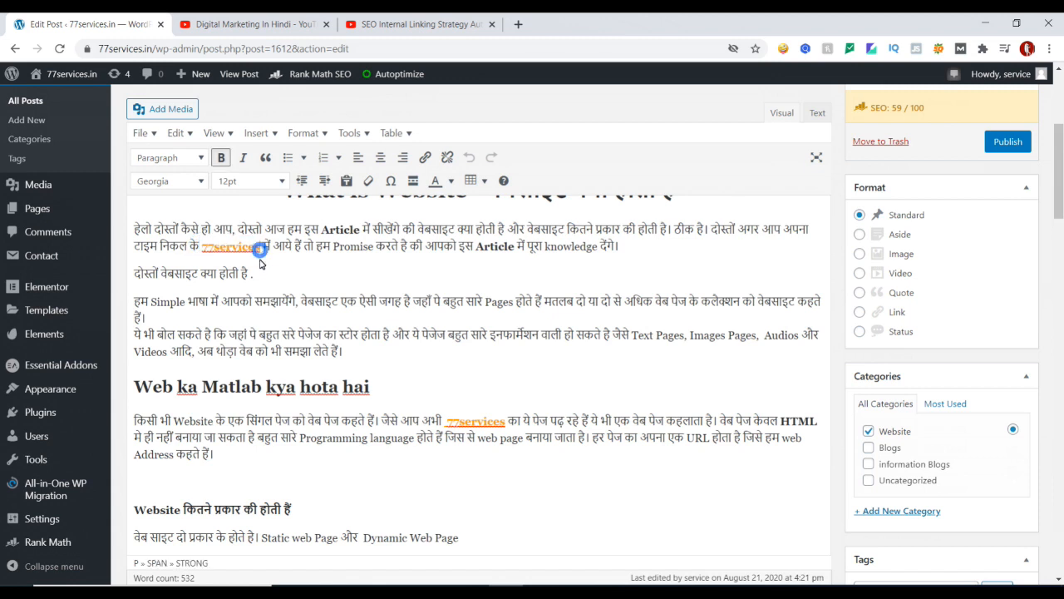
drag(202, 247, 263, 250)
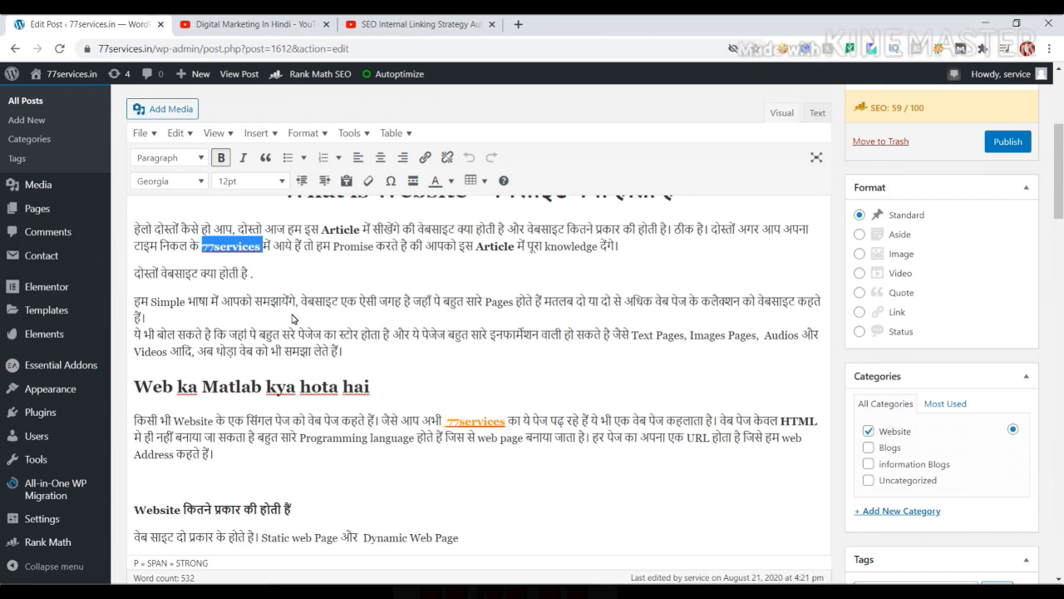
Step: Inspect the link on the word "77services" in the paragraph under "Web ka Matlab kya hota hai"
scroll(291, 318, down, 2)
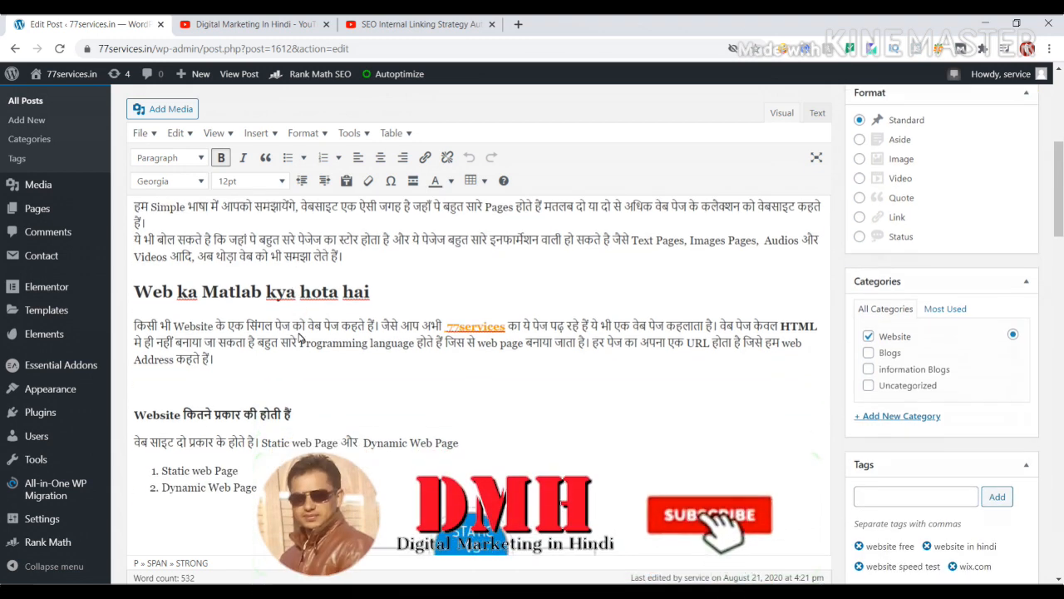
scroll(301, 337, down, 2)
scroll(374, 345, up, 4)
scroll(460, 356, down, 1)
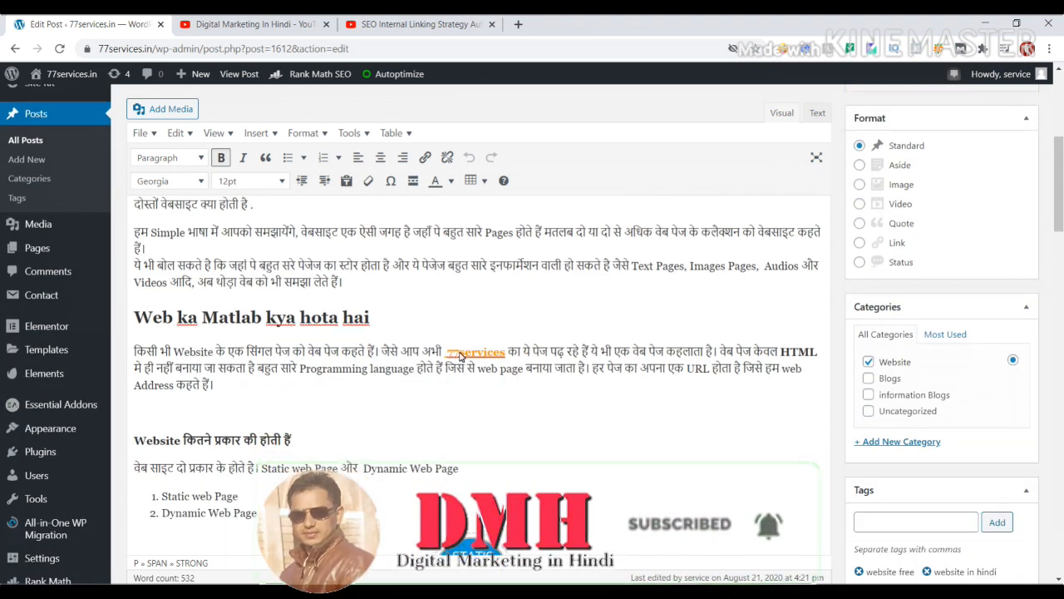
double_click(460, 356)
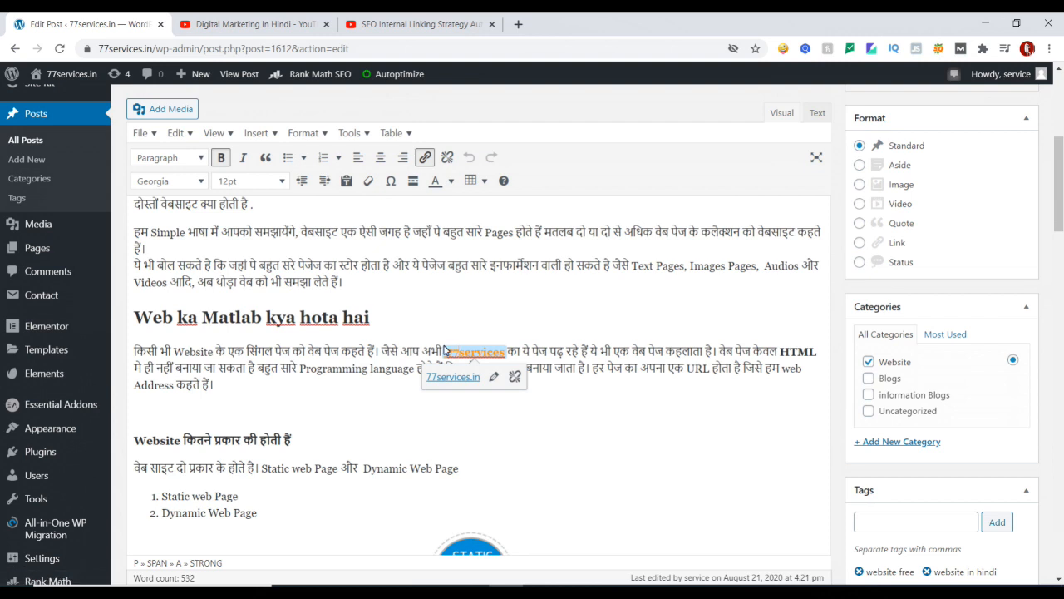
scroll(358, 345, up, 5)
scroll(368, 366, down, 4)
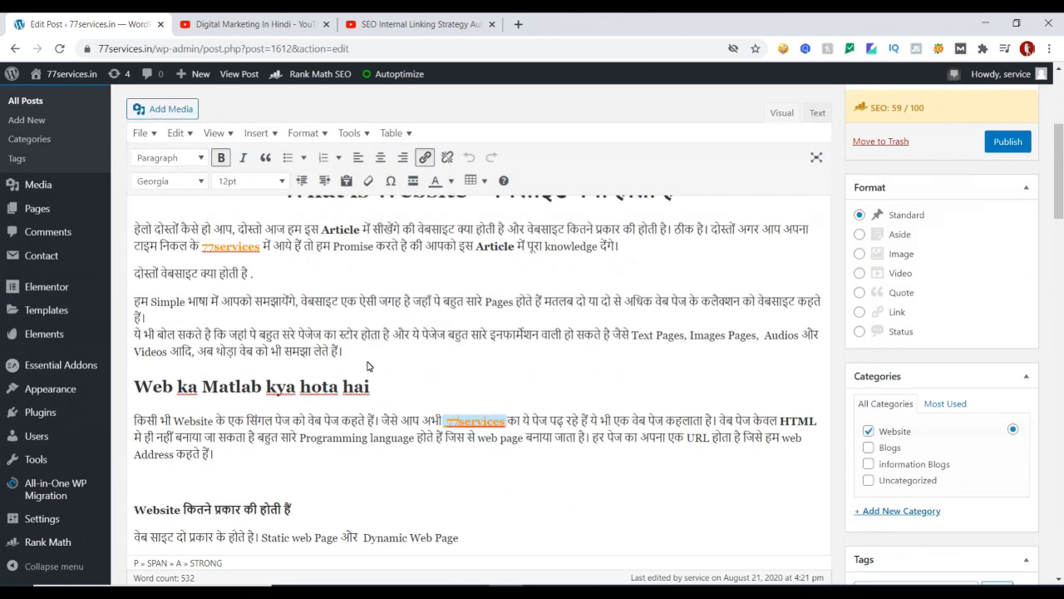
scroll(369, 365, down, 1)
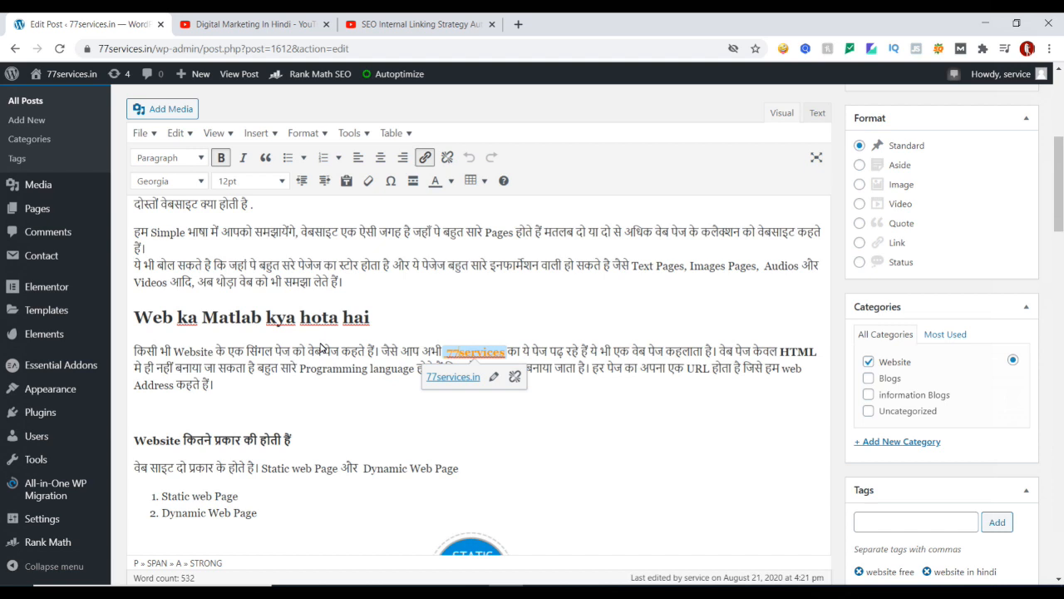
Step: Look through the draft from the opening paragraph to the "Static Web Page" section for places suited to internal links
scroll(321, 348, down, 3)
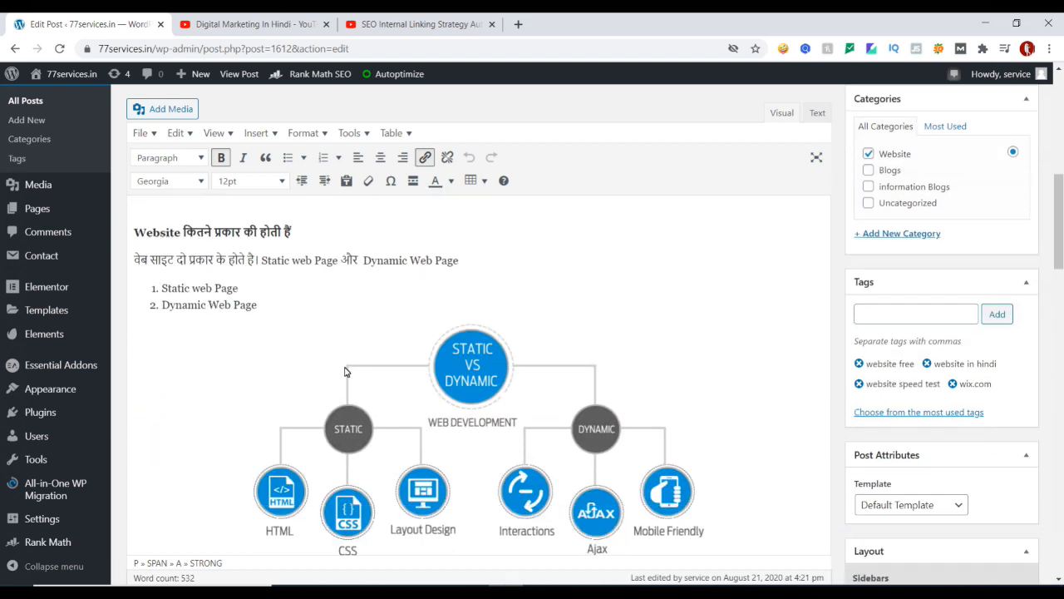
scroll(349, 397, down, 2)
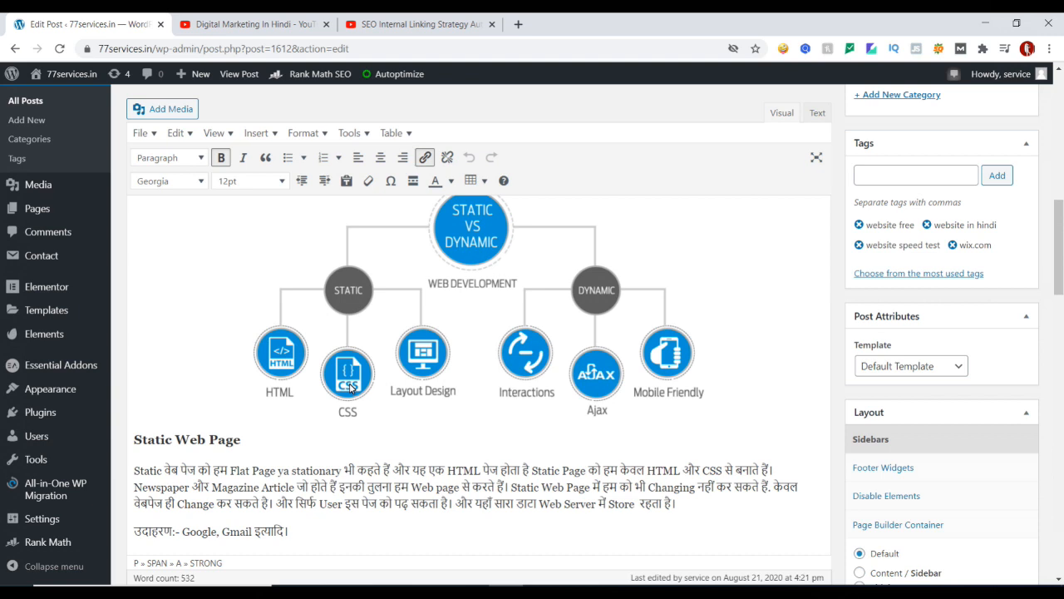
scroll(354, 420, down, 6)
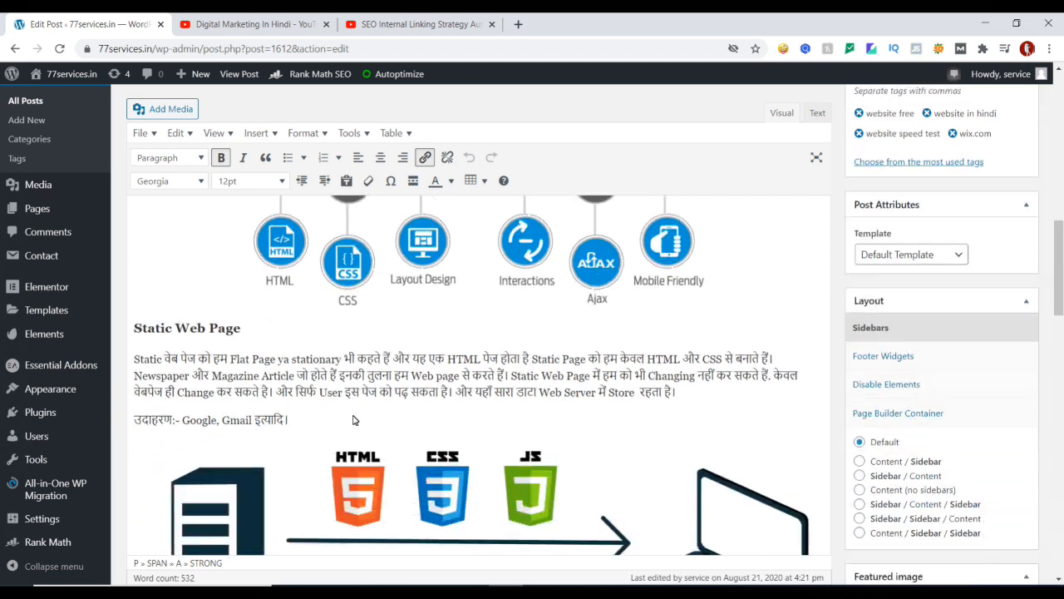
scroll(354, 420, up, 9)
scroll(354, 420, up, 5)
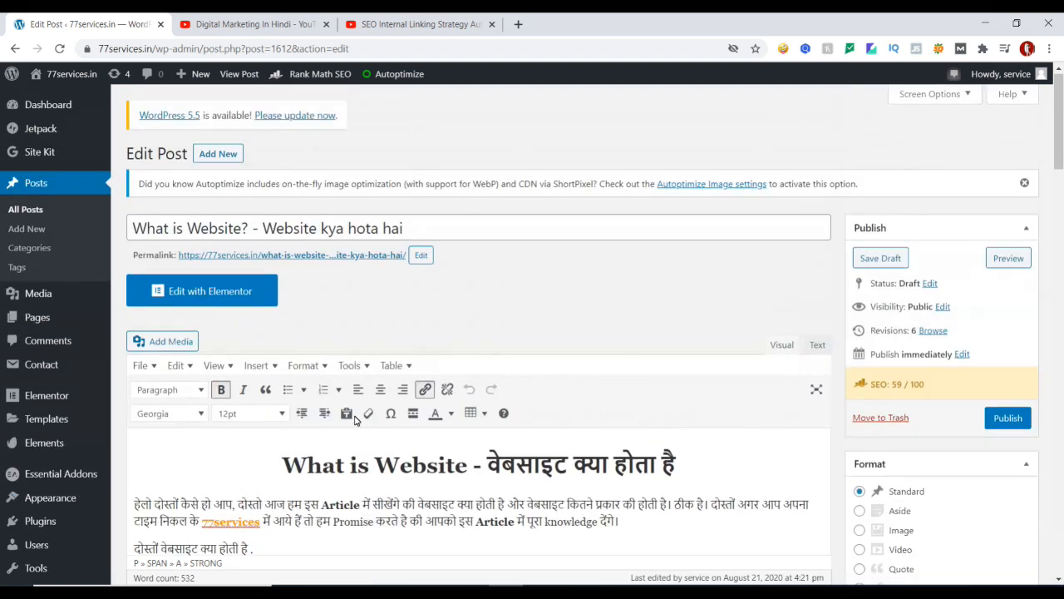
scroll(316, 392, down, 2)
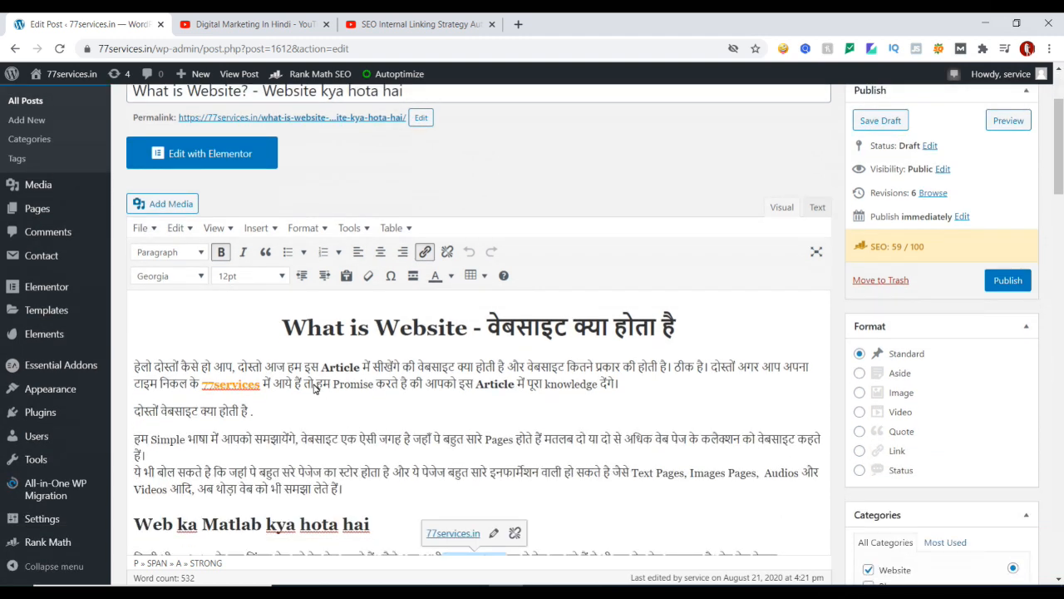
scroll(315, 387, down, 1)
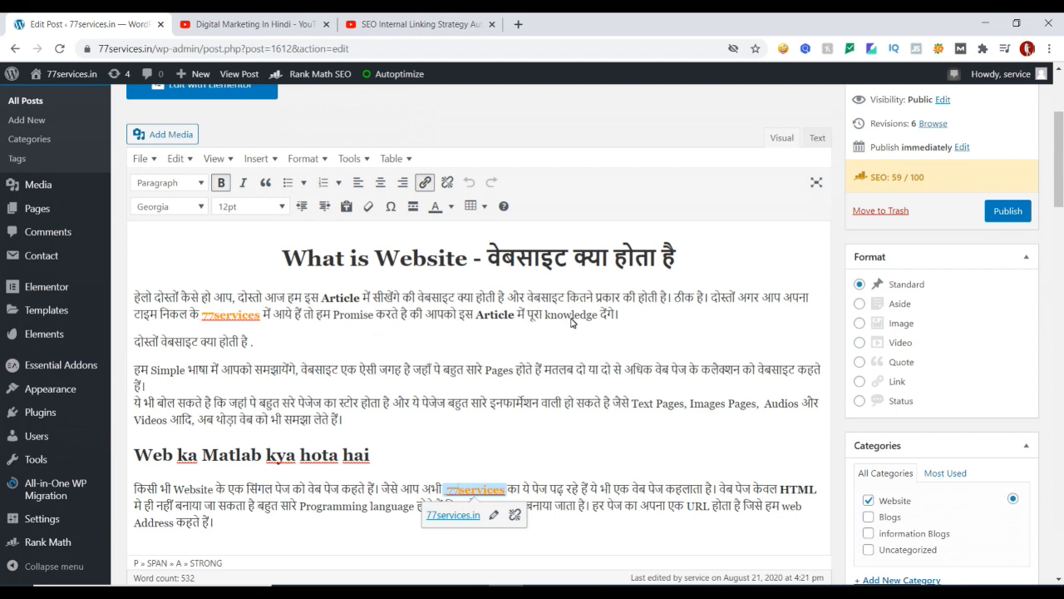
Step: Select the linked word "77services" in the paragraph under the heading "Web ka Matlab kya hota hai"
scroll(376, 352, down, 1)
scroll(377, 355, down, 2)
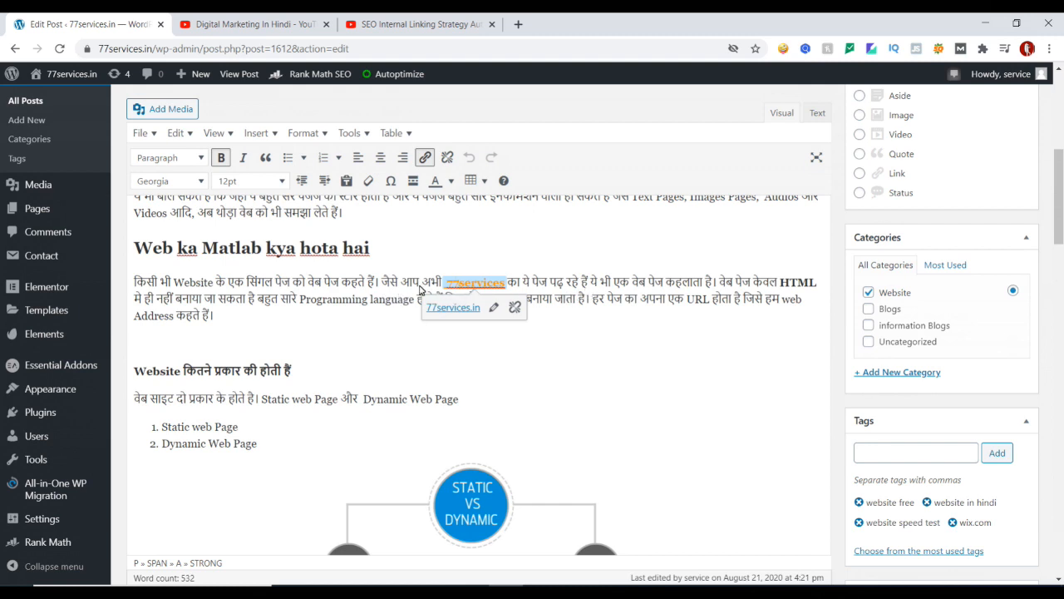
click(446, 286)
double_click(447, 286)
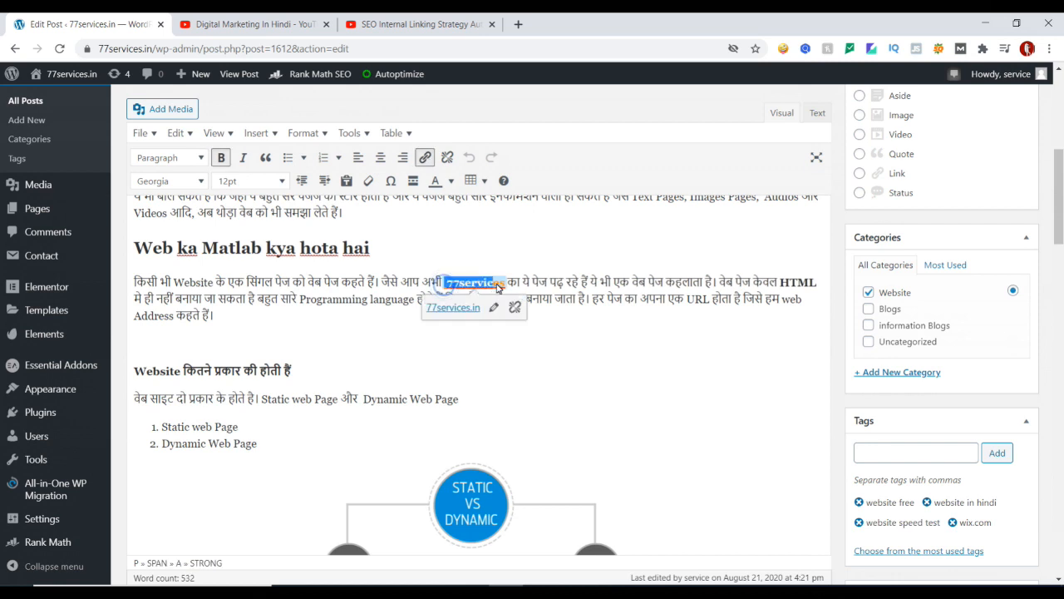
Step: Select the phrase "Programming language" in the same paragraph as a candidate for an internal link
click(313, 295)
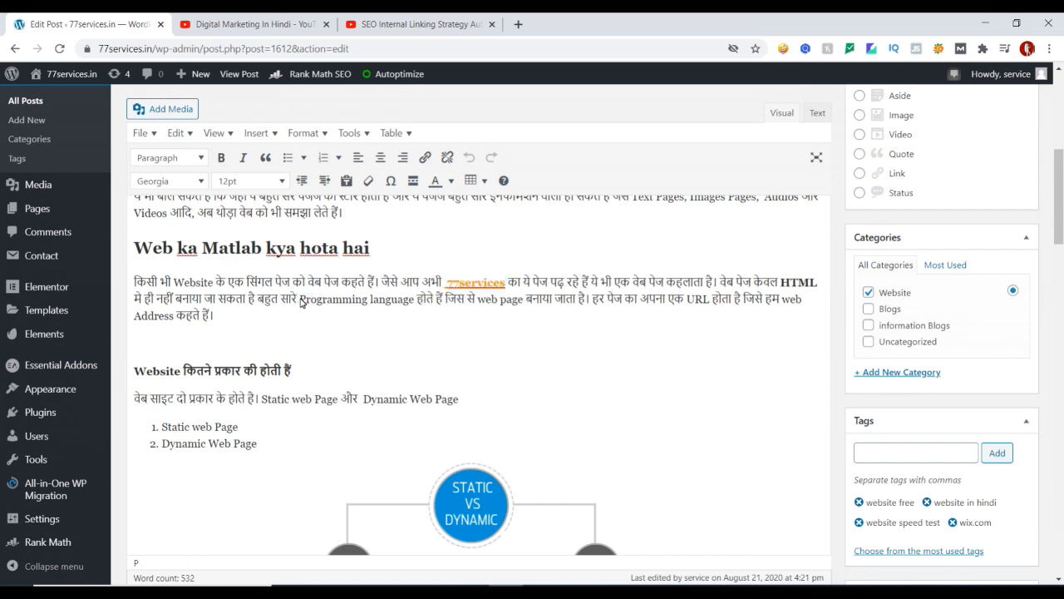
drag(300, 301, 419, 301)
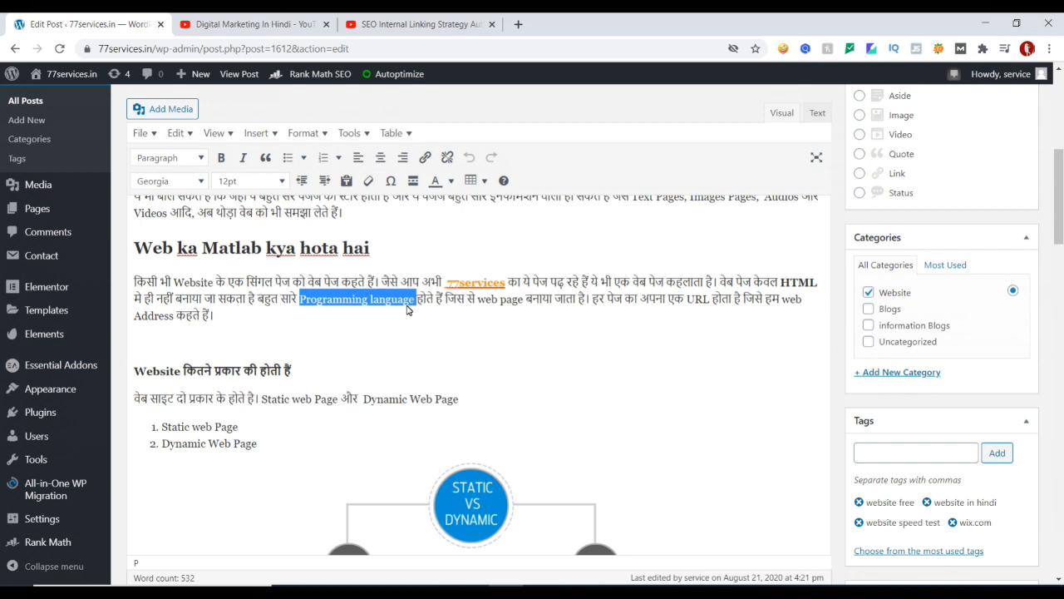
click(309, 313)
drag(296, 300, 418, 303)
Step: Review the static page section, highlight the whole "Web ka Matlab kya hota hai" paragraph and reselect its phrase "Programming language"
scroll(362, 416, down, 2)
scroll(362, 416, down, 1)
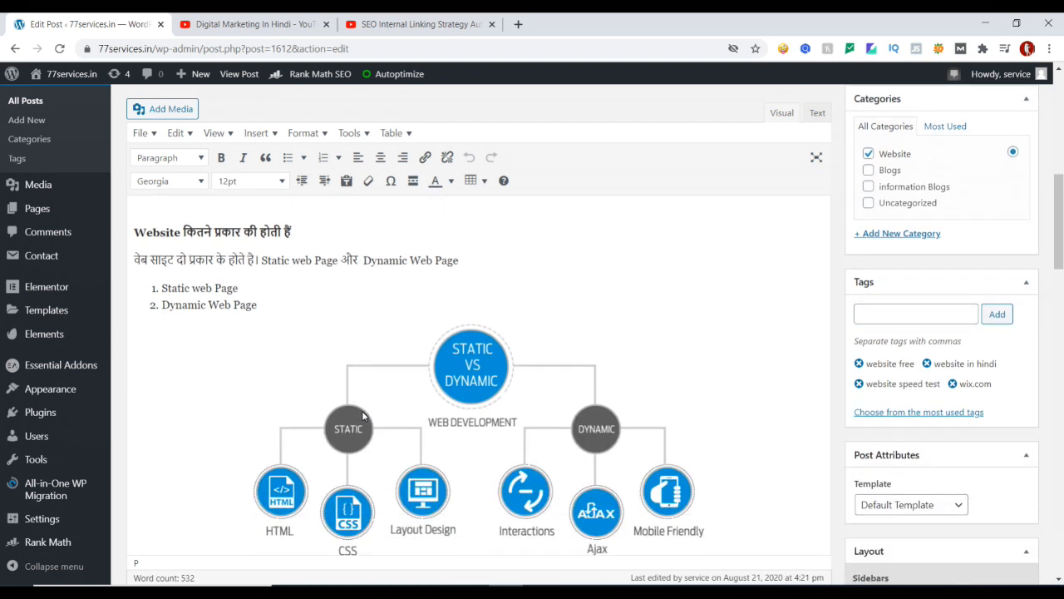
scroll(363, 415, down, 3)
scroll(363, 416, down, 2)
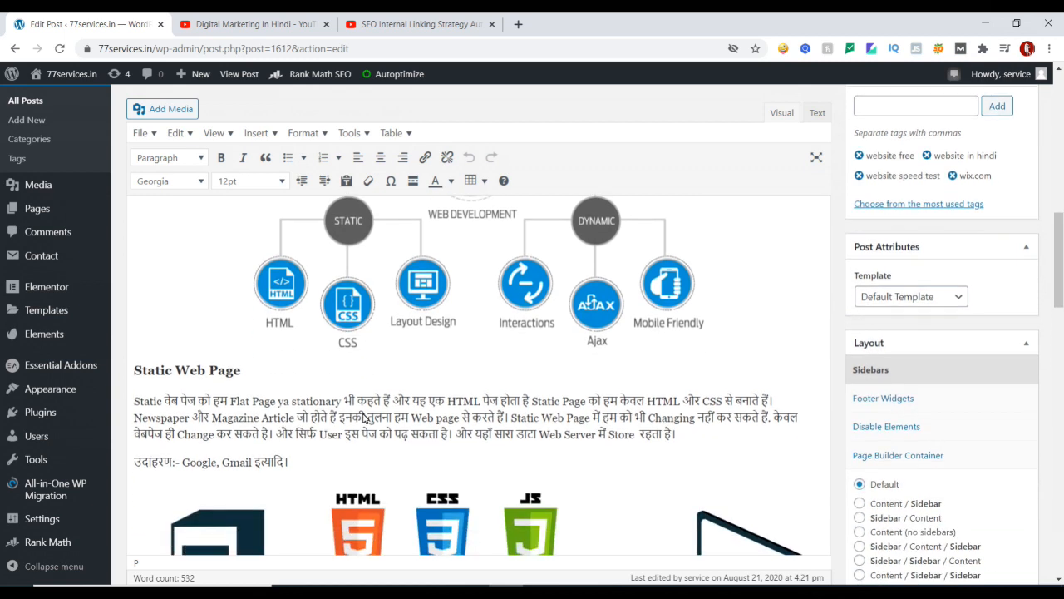
scroll(350, 423, down, 3)
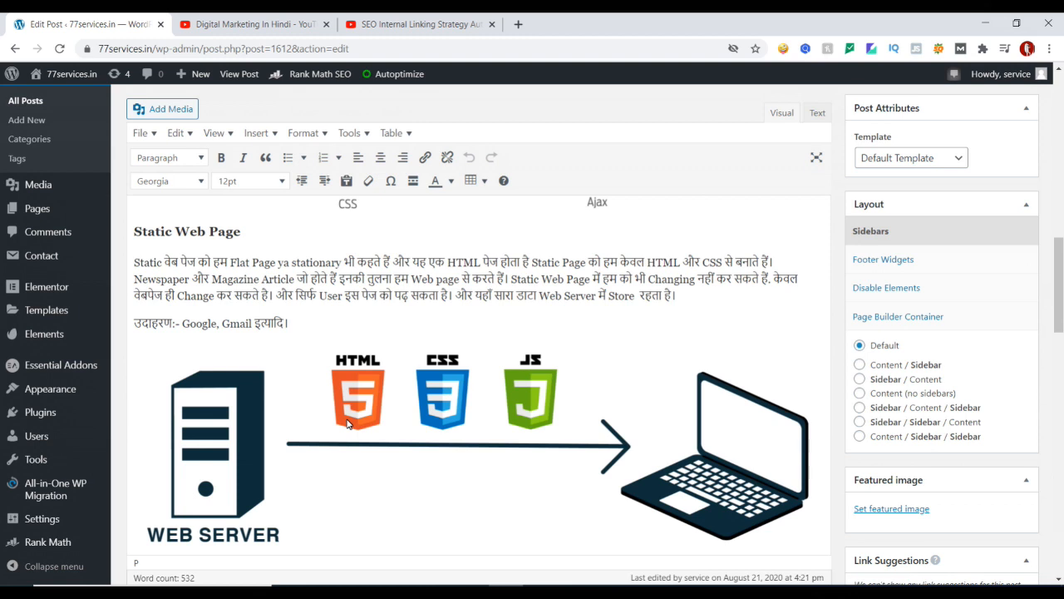
scroll(347, 425, up, 10)
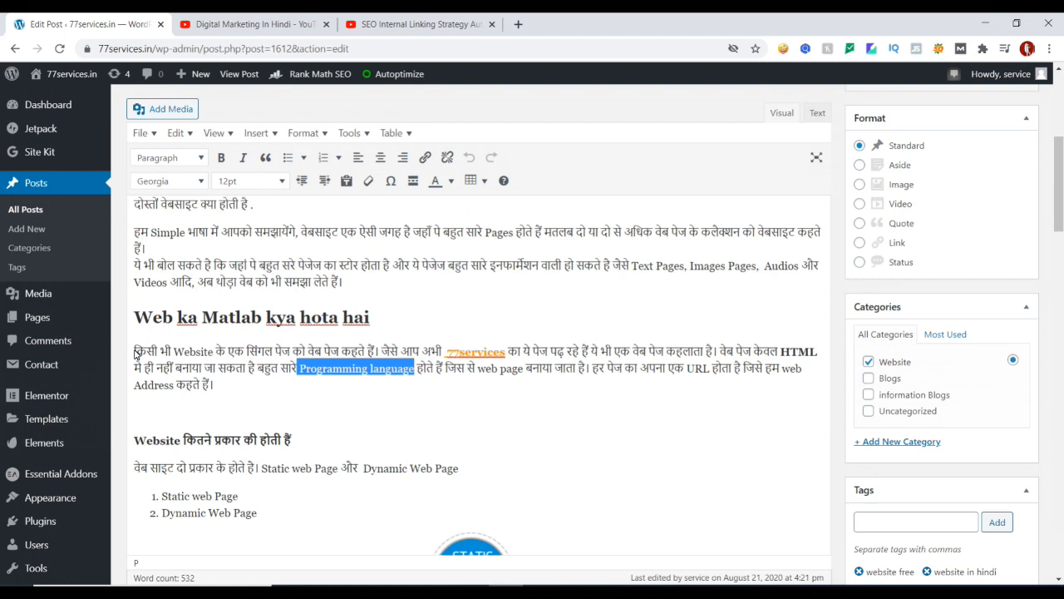
drag(218, 386, 134, 353)
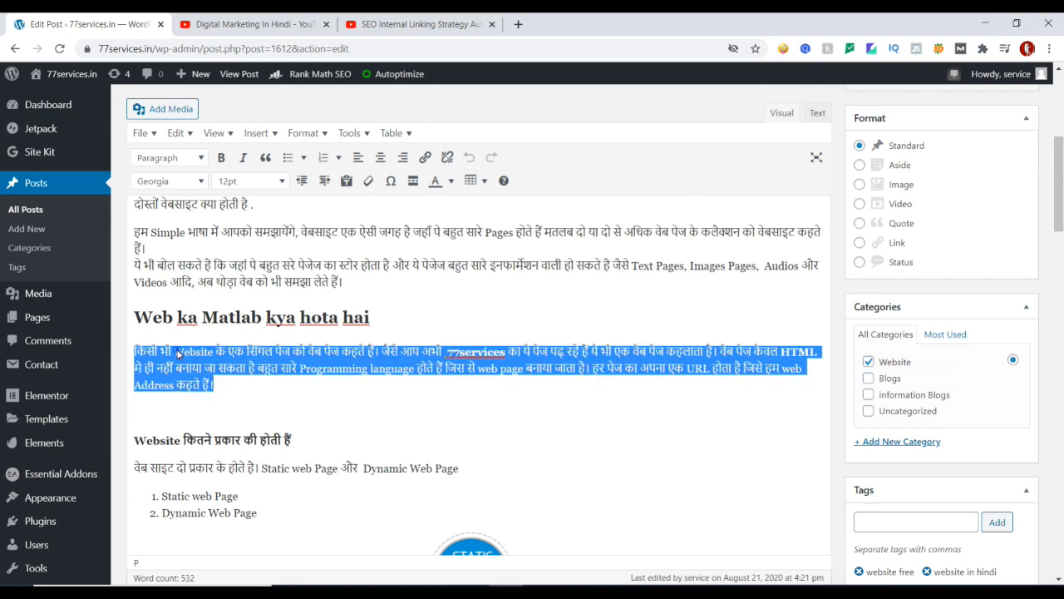
click(380, 351)
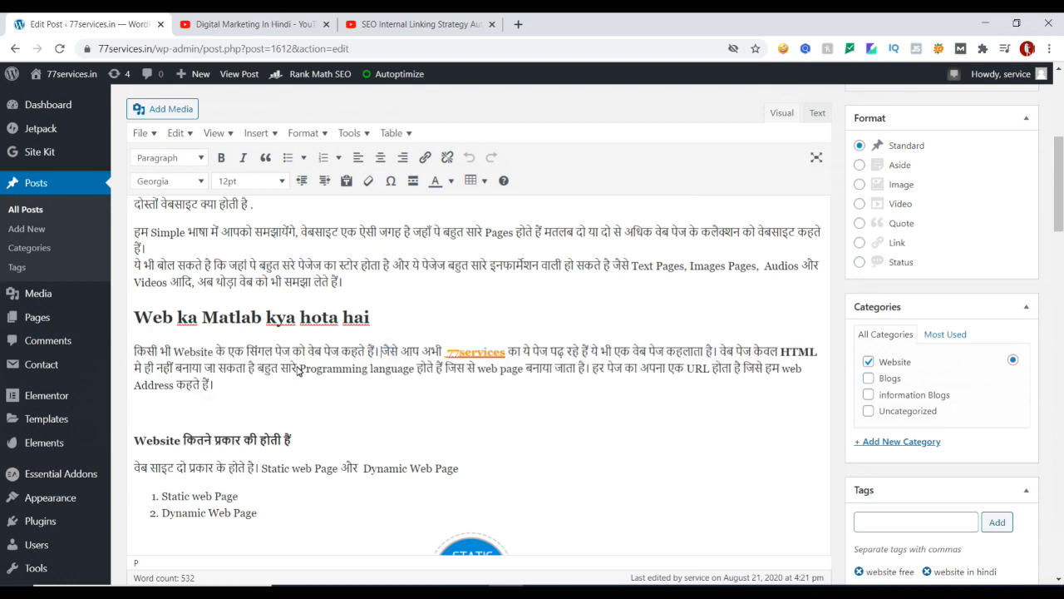
drag(300, 371, 413, 372)
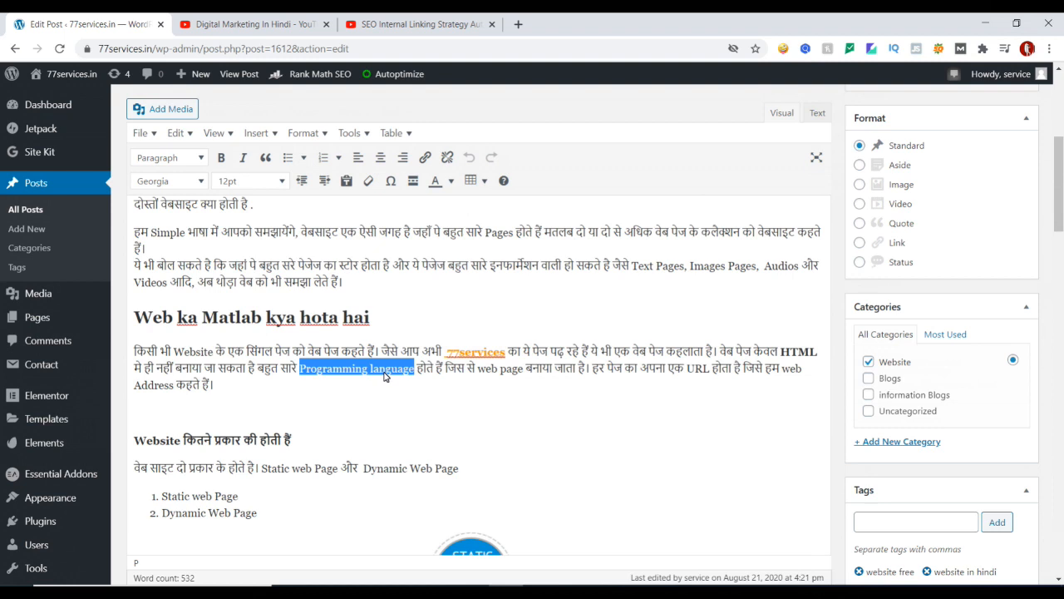
Step: Find the examples line in the "Dynamic Web Page" section and select the word "Facebook"
scroll(383, 376, down, 5)
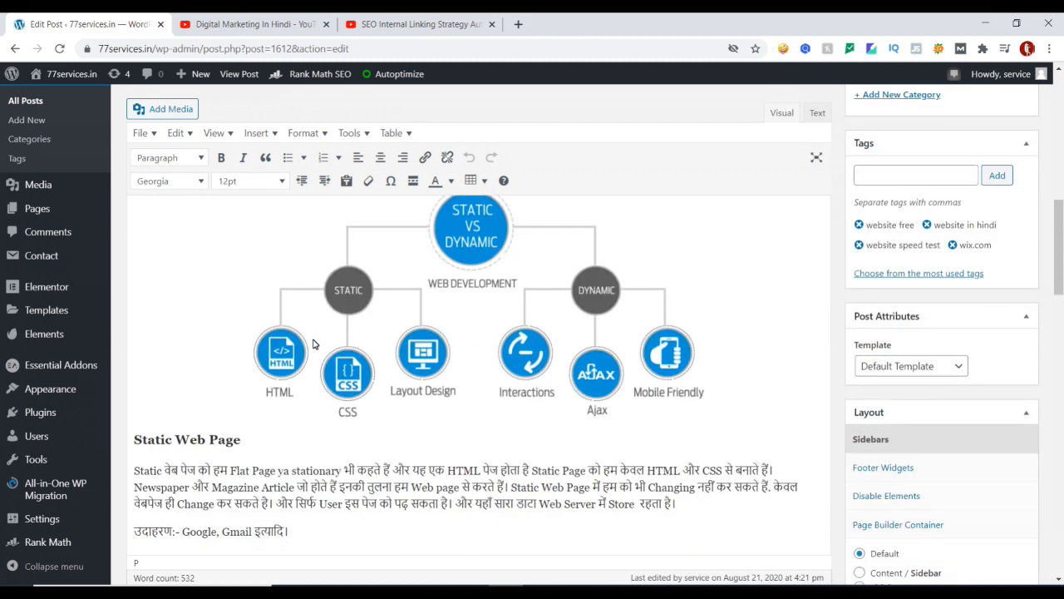
scroll(320, 353, down, 3)
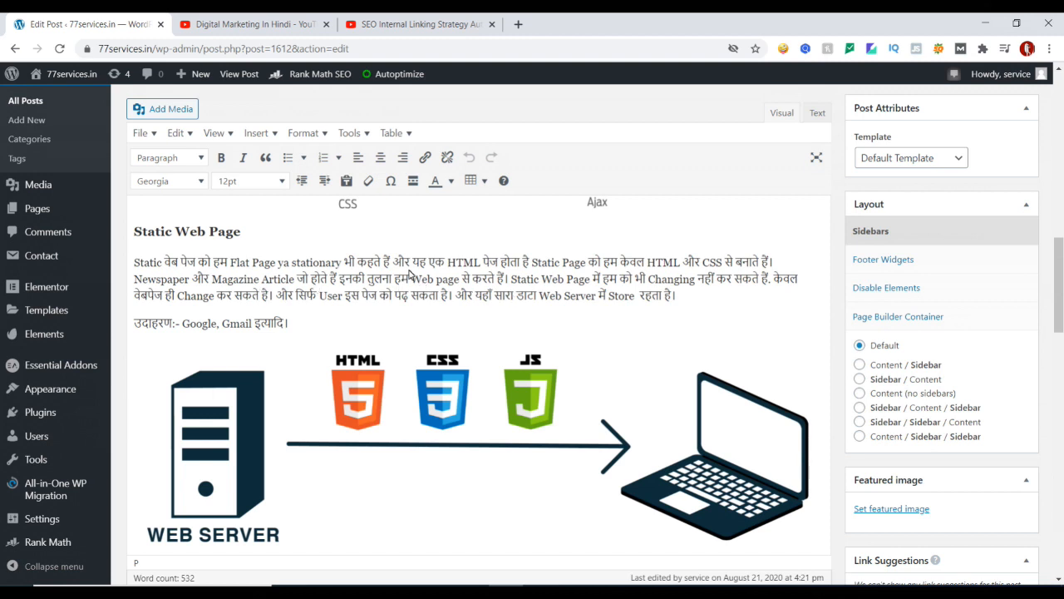
scroll(358, 313, down, 5)
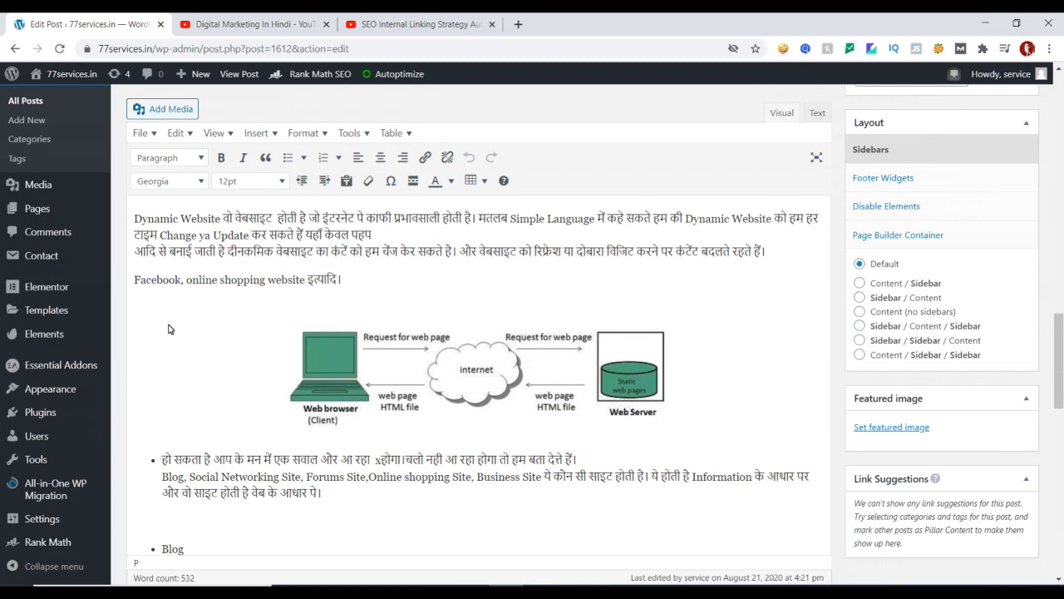
click(132, 281)
drag(185, 280, 133, 280)
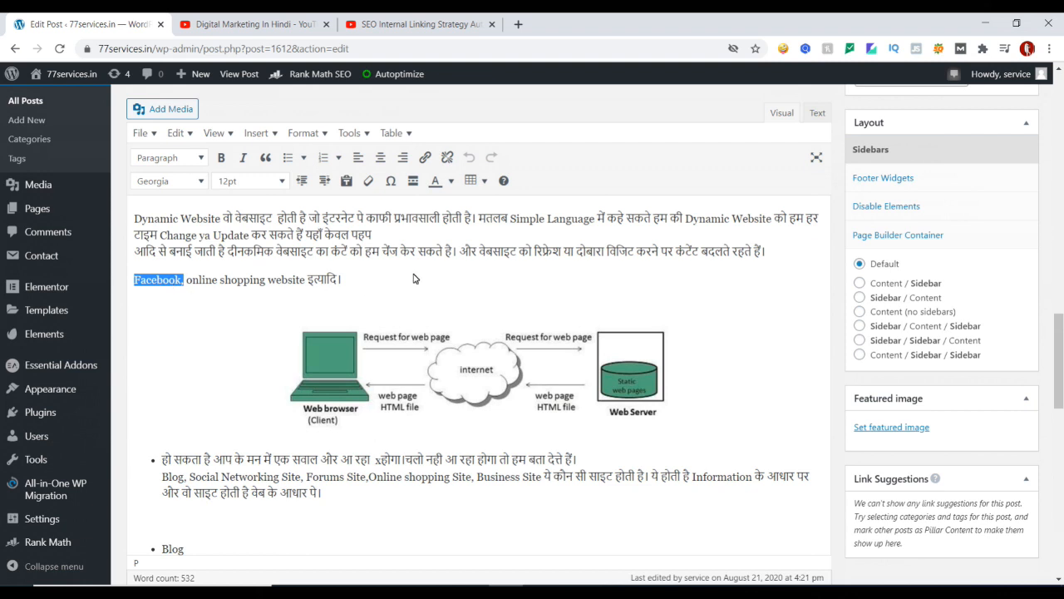
Step: Select the word "Information" in the paragraph under "Blog Kya Hota hai in Hindi" and clear the selection
scroll(340, 319, down, 3)
scroll(230, 349, down, 1)
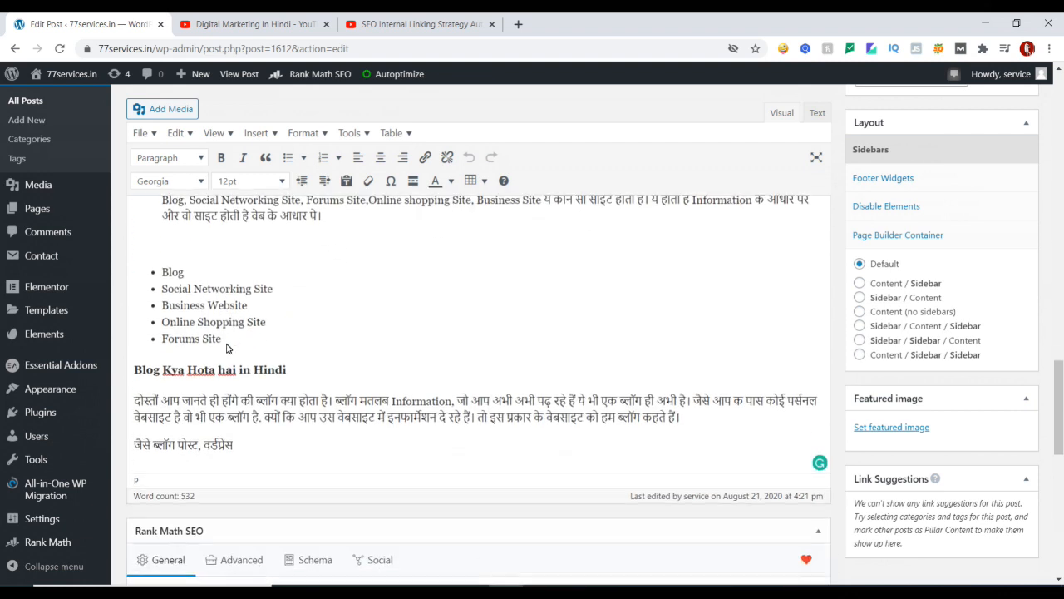
scroll(262, 363, down, 1)
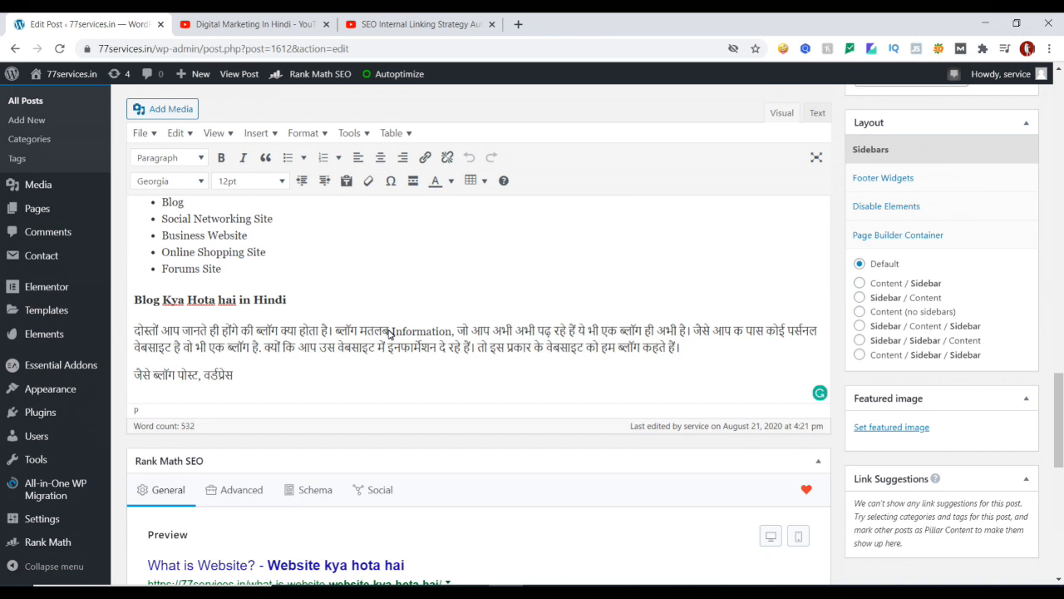
drag(391, 332, 453, 333)
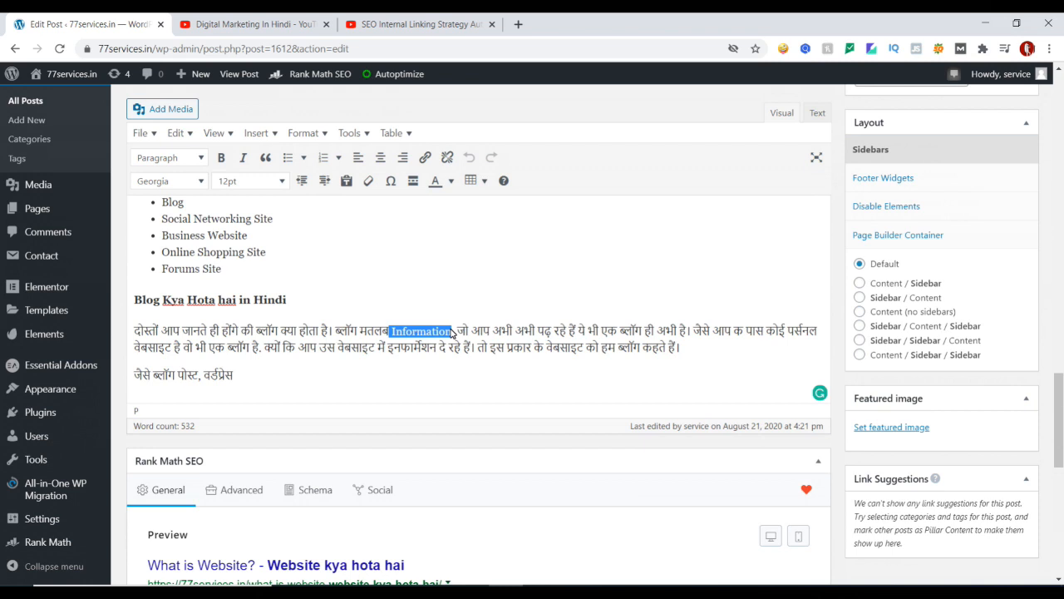
click(439, 350)
Step: Look through the whole draft again, from the opening paragraph to the Rank Math SEO preview, for possible link words
scroll(438, 352, up, 3)
scroll(438, 353, up, 15)
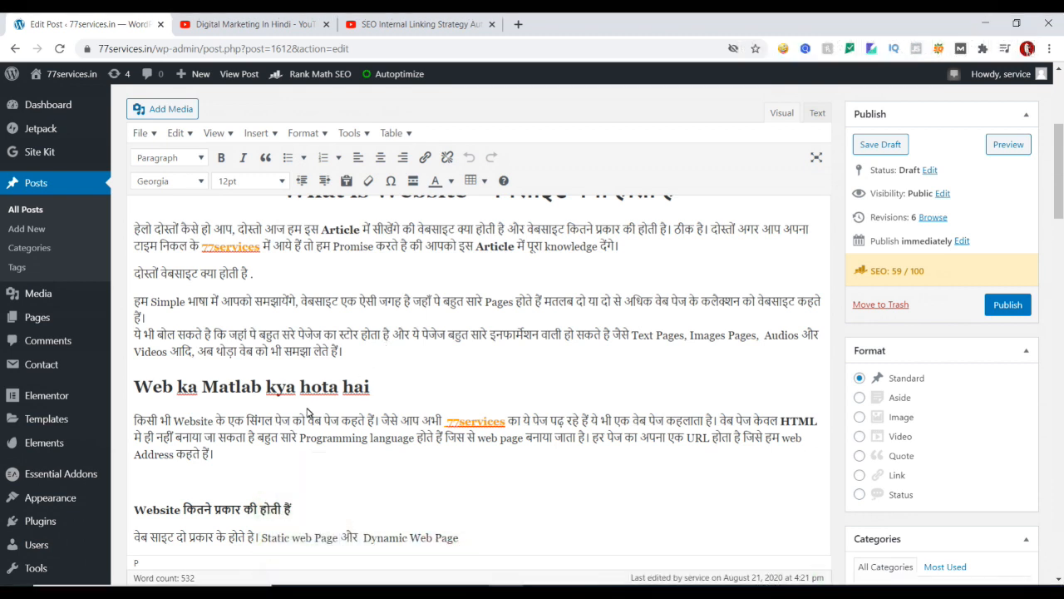
scroll(313, 411, down, 2)
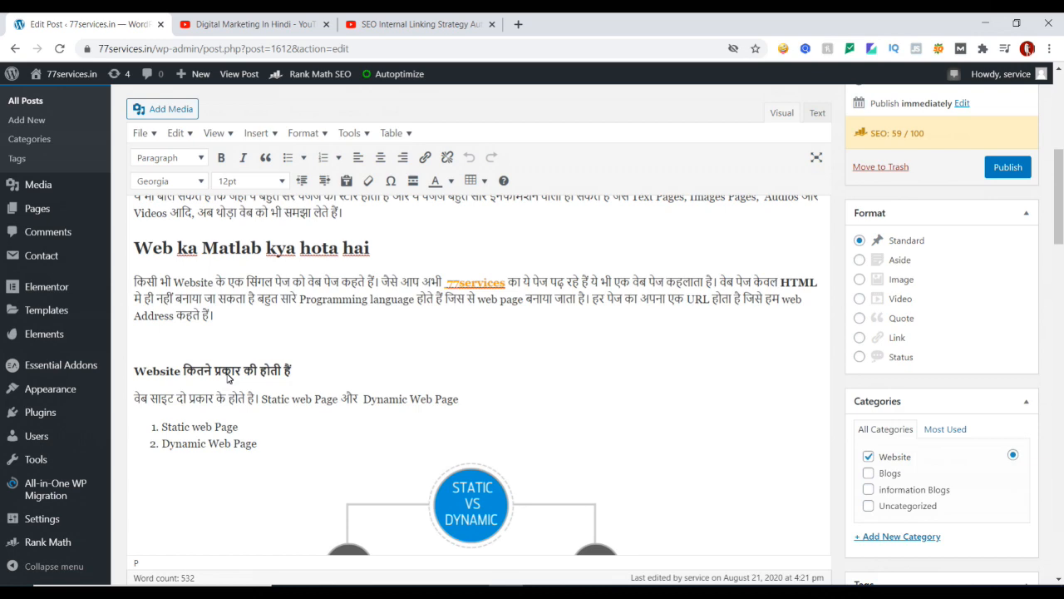
scroll(225, 342, up, 2)
scroll(225, 343, down, 5)
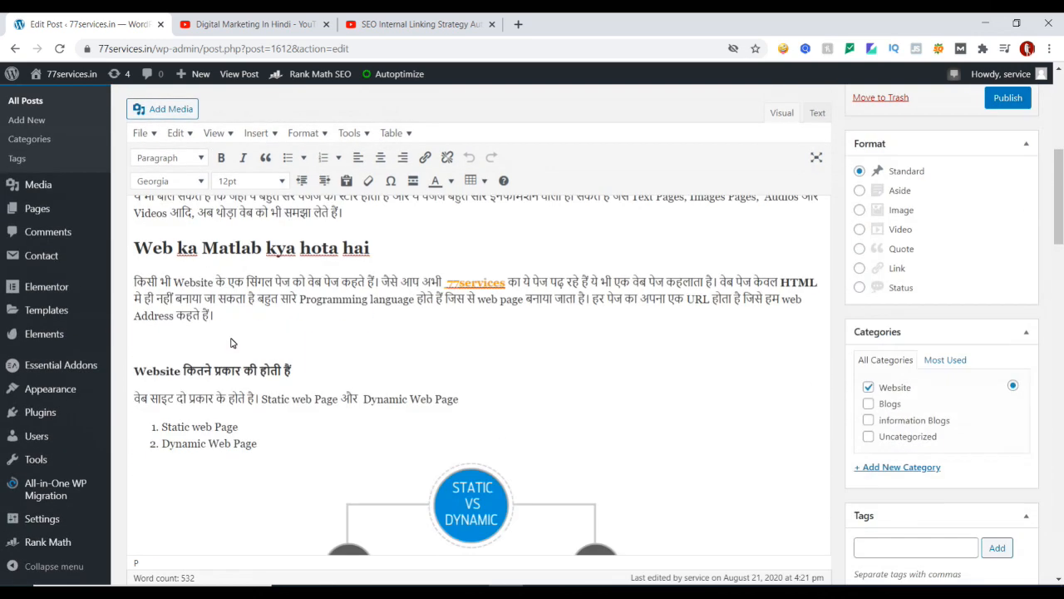
scroll(206, 345, down, 9)
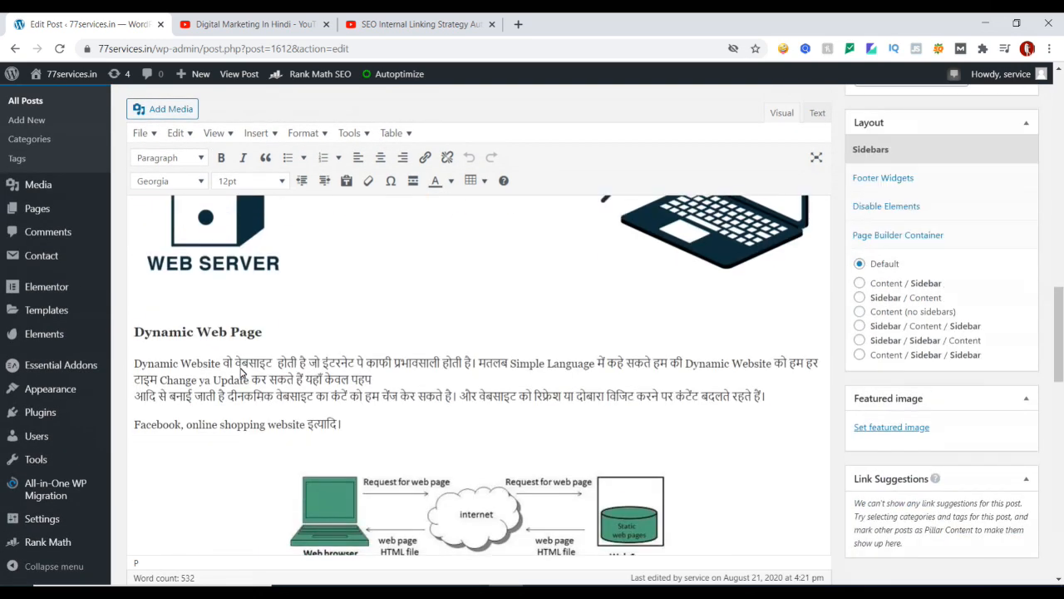
scroll(241, 372, down, 4)
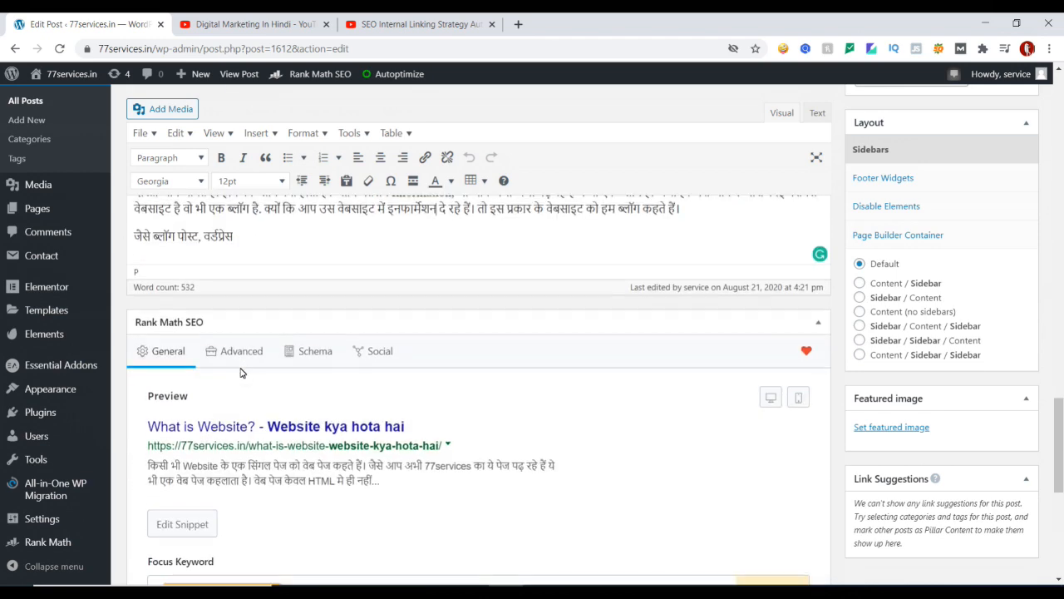
scroll(241, 373, up, 5)
scroll(241, 373, up, 8)
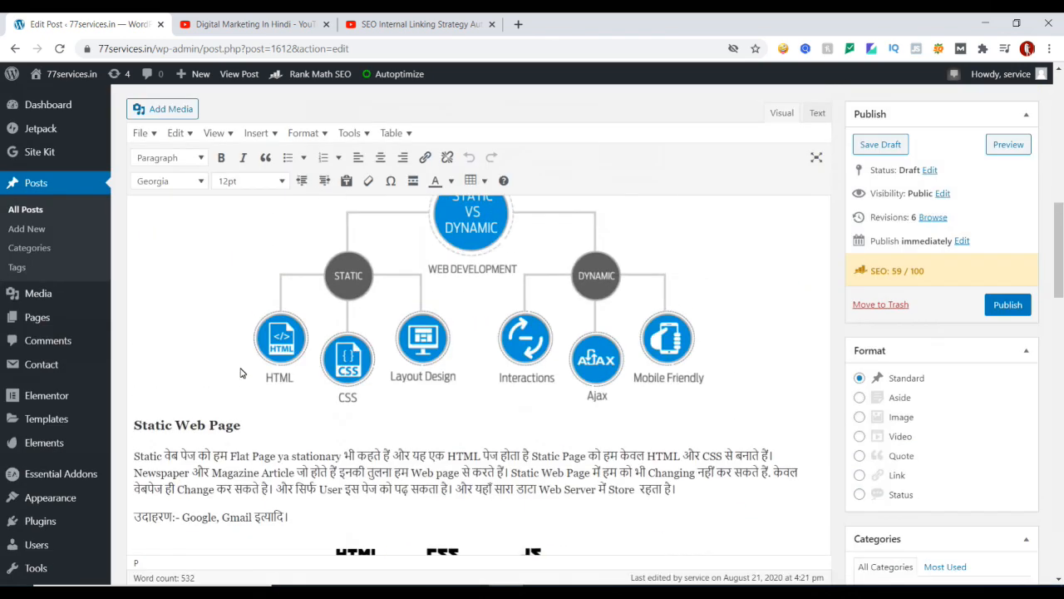
Step: Highlight the words "Gmail" and "Web Server" in the "Static Web Page" section and return to the "Web ka Matlab kya hota hai" paragraph
scroll(241, 373, down, 3)
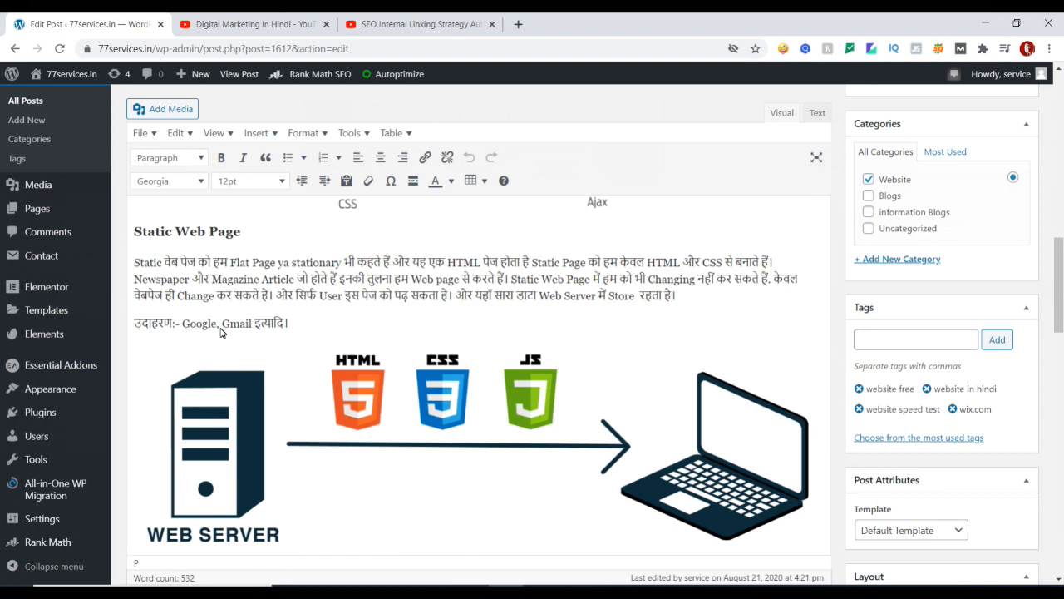
scroll(291, 349, down, 3)
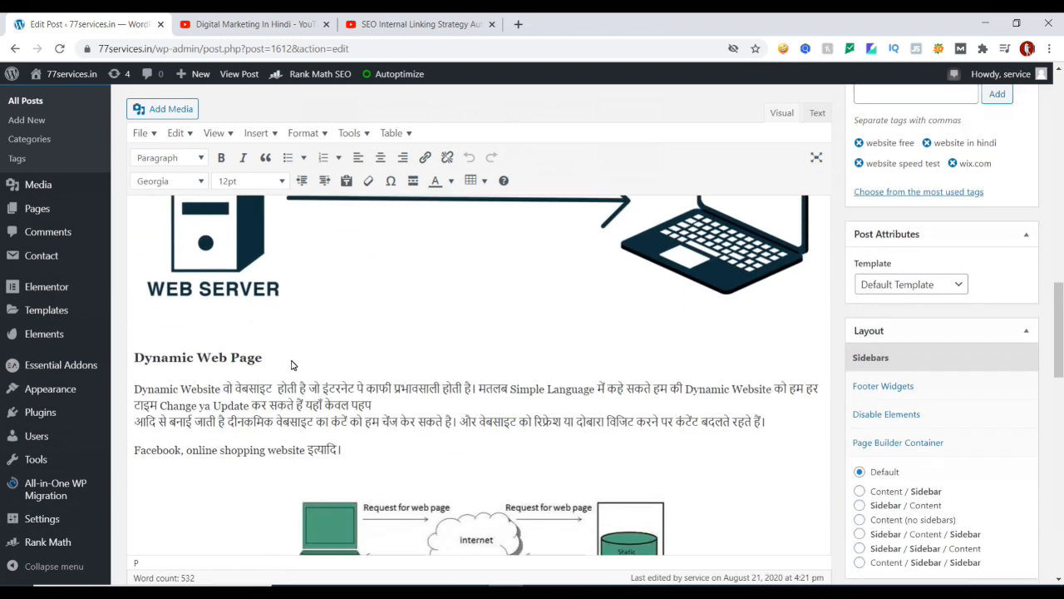
scroll(291, 364, down, 1)
scroll(274, 378, up, 3)
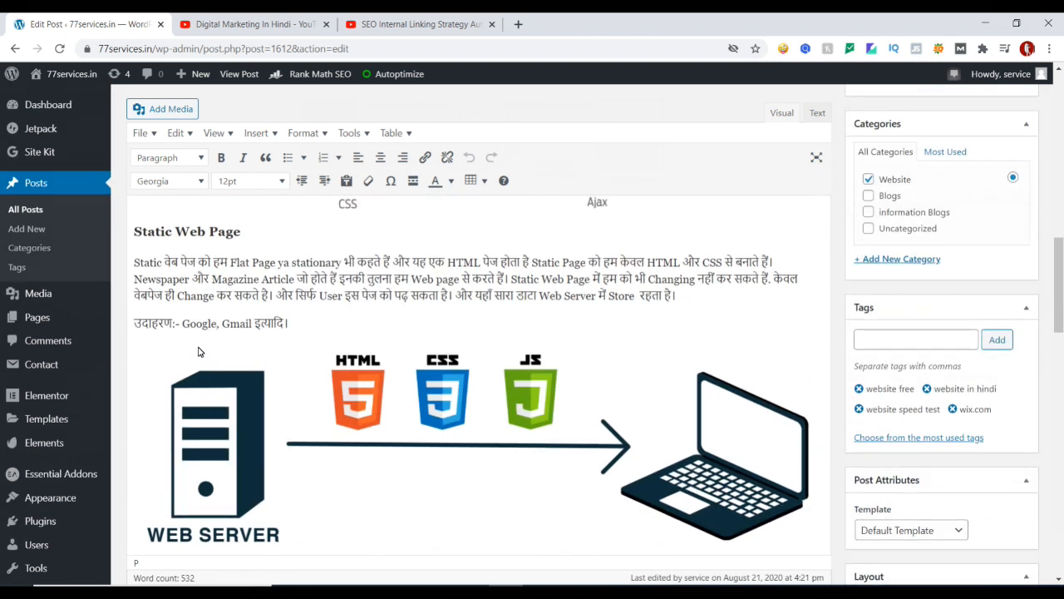
double_click(233, 325)
drag(220, 325, 253, 333)
drag(541, 298, 594, 301)
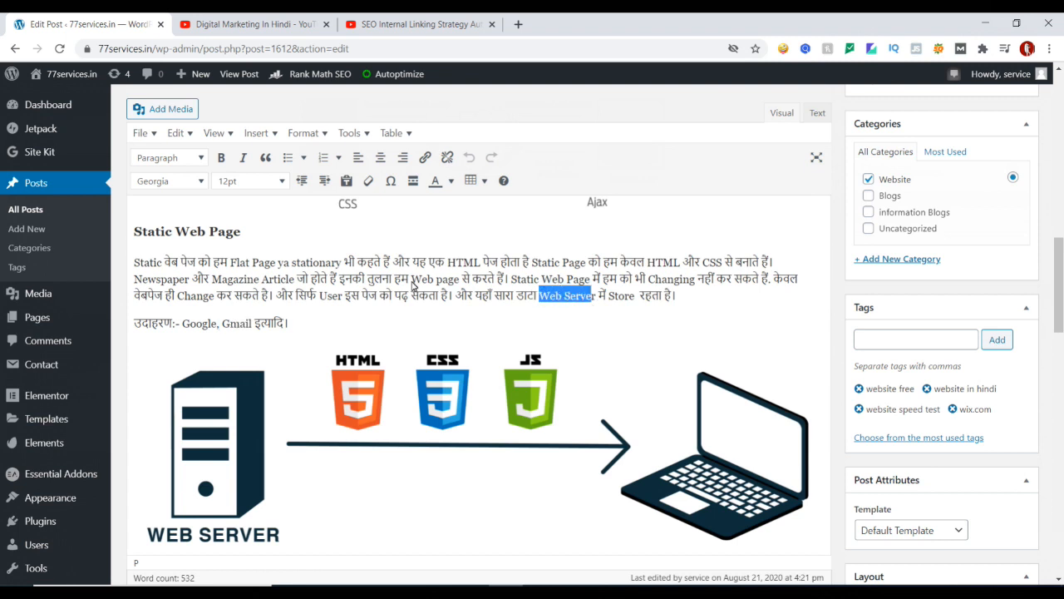
scroll(285, 316, up, 5)
scroll(285, 315, up, 3)
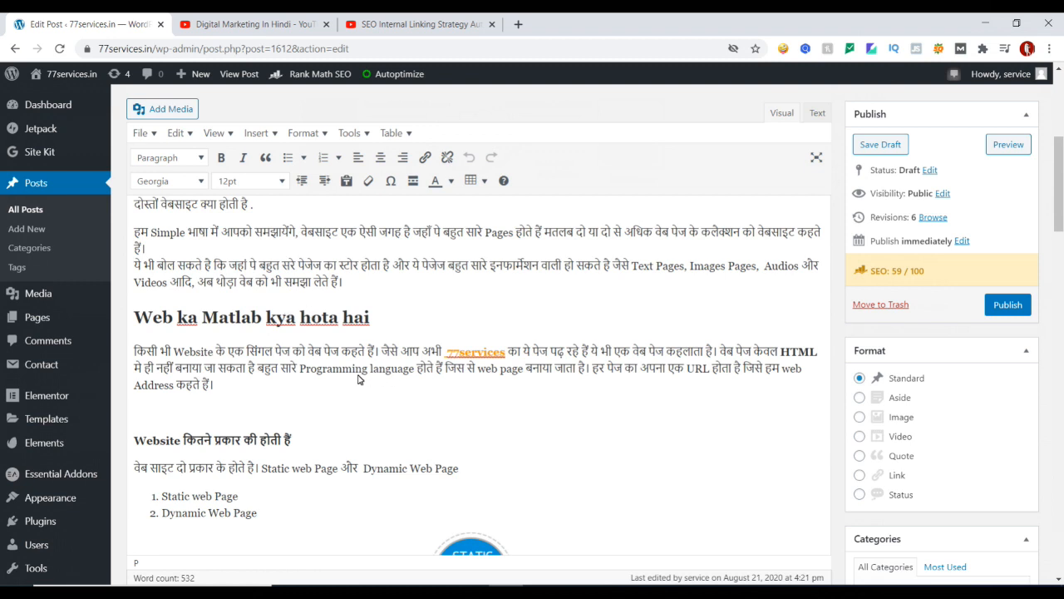
Step: Review the draft down to the "Static Web Page" section and highlight the opening-section sentence from after "Simple" to its end
scroll(260, 371, down, 1)
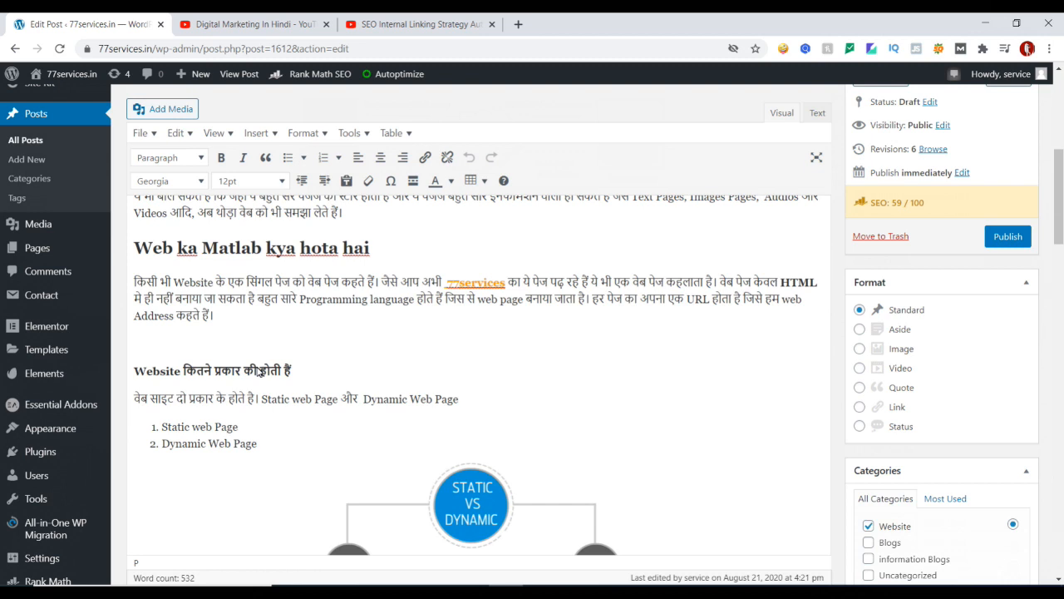
scroll(260, 372, down, 7)
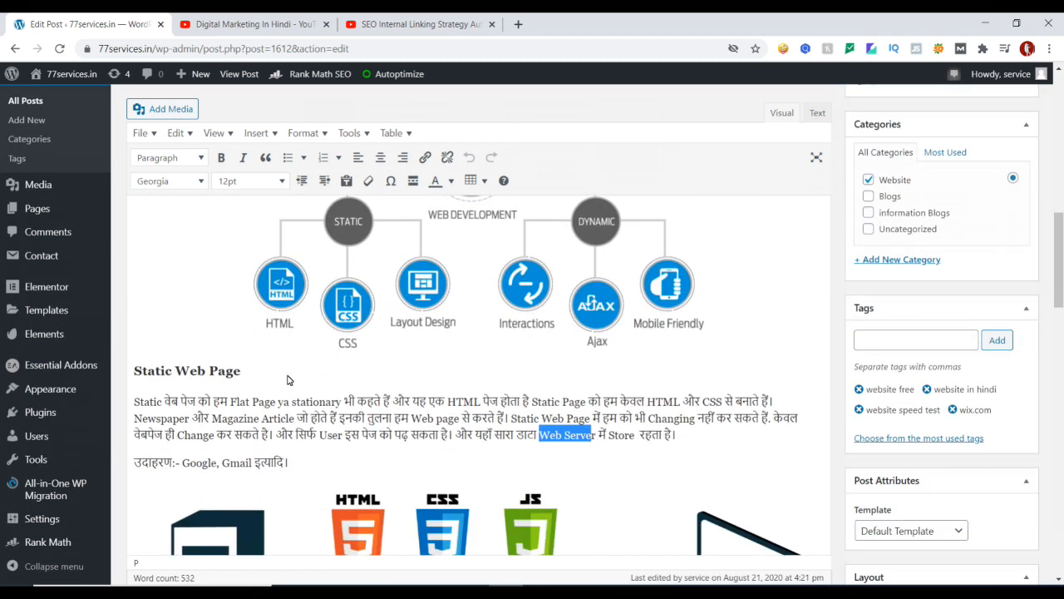
scroll(313, 390, down, 1)
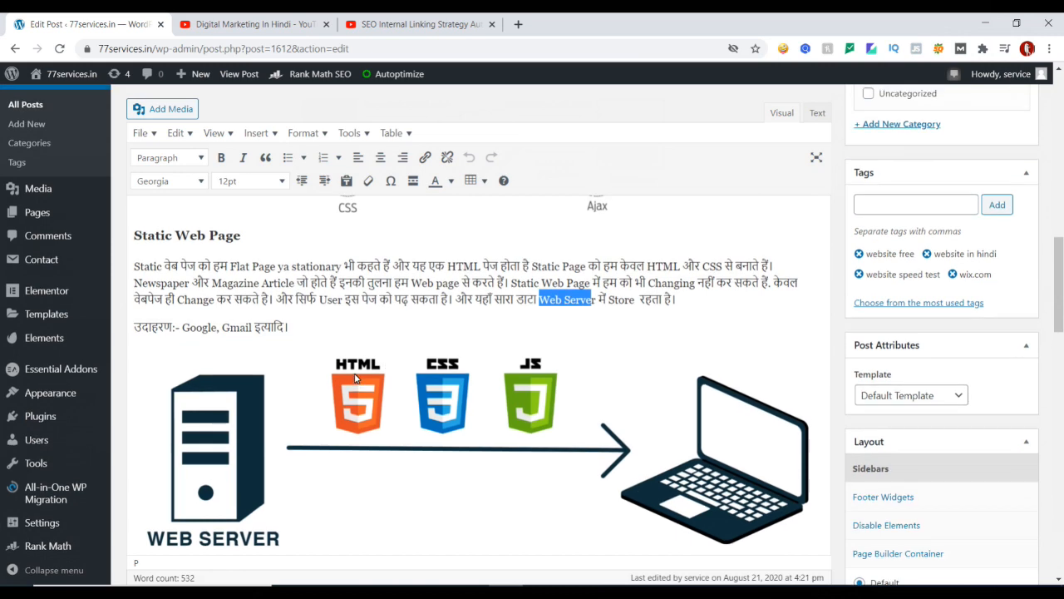
scroll(352, 378, up, 15)
scroll(354, 378, up, 3)
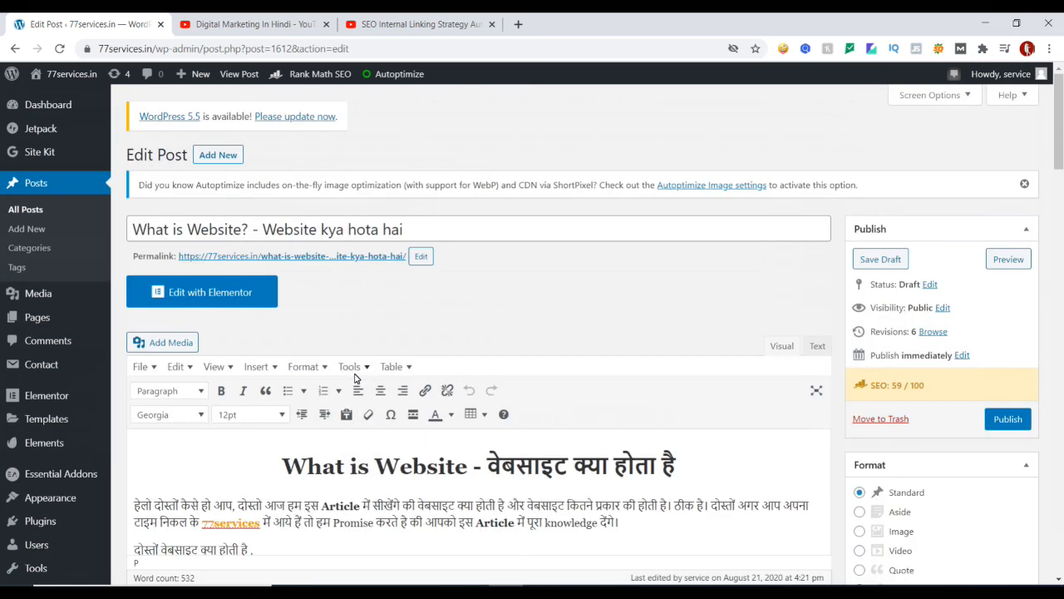
scroll(355, 381, down, 3)
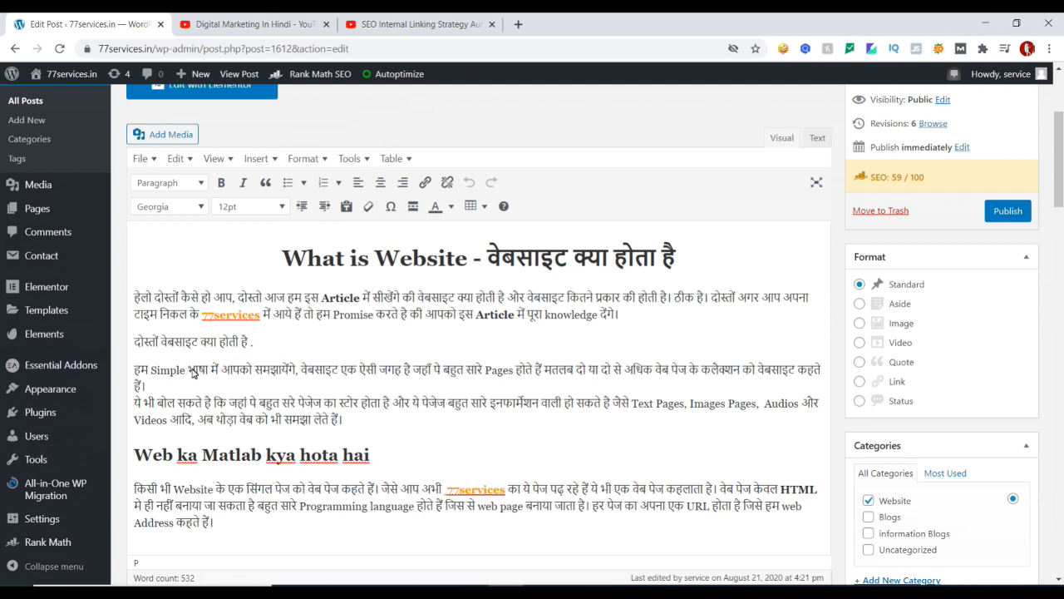
drag(189, 370, 249, 385)
scroll(253, 349, down, 1)
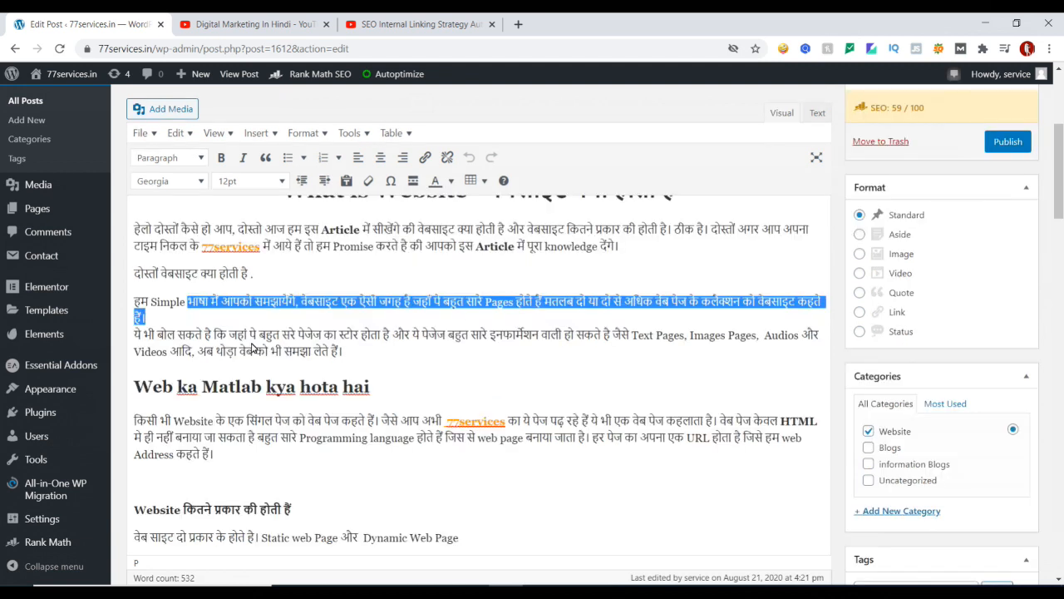
Step: Switch to the "Digital Marketing In Hindi" YouTube channel and look through its uploaded videos from the newest to the older ones
click(258, 24)
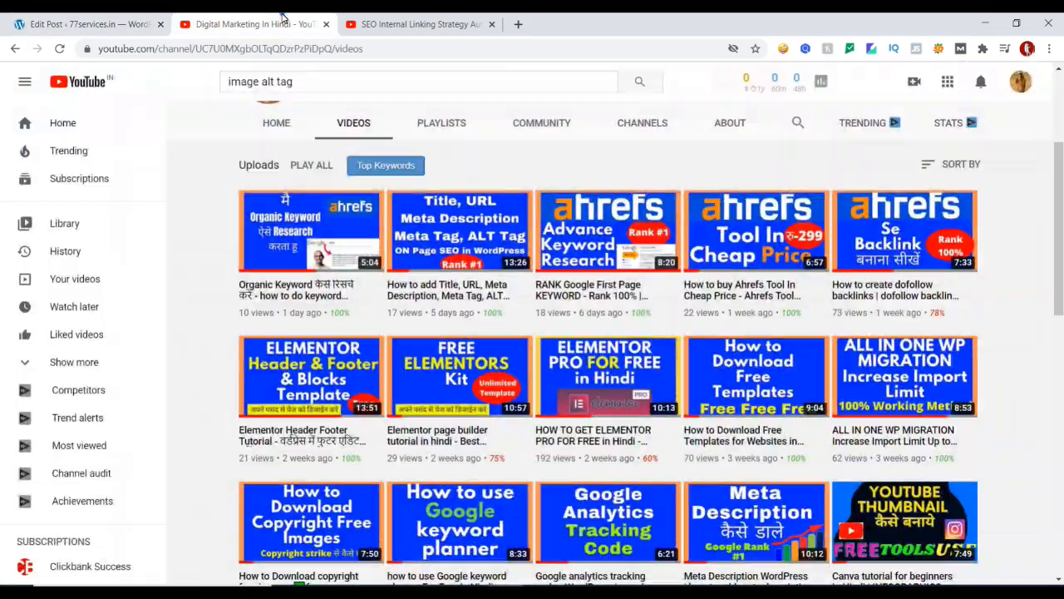
scroll(447, 314, up, 3)
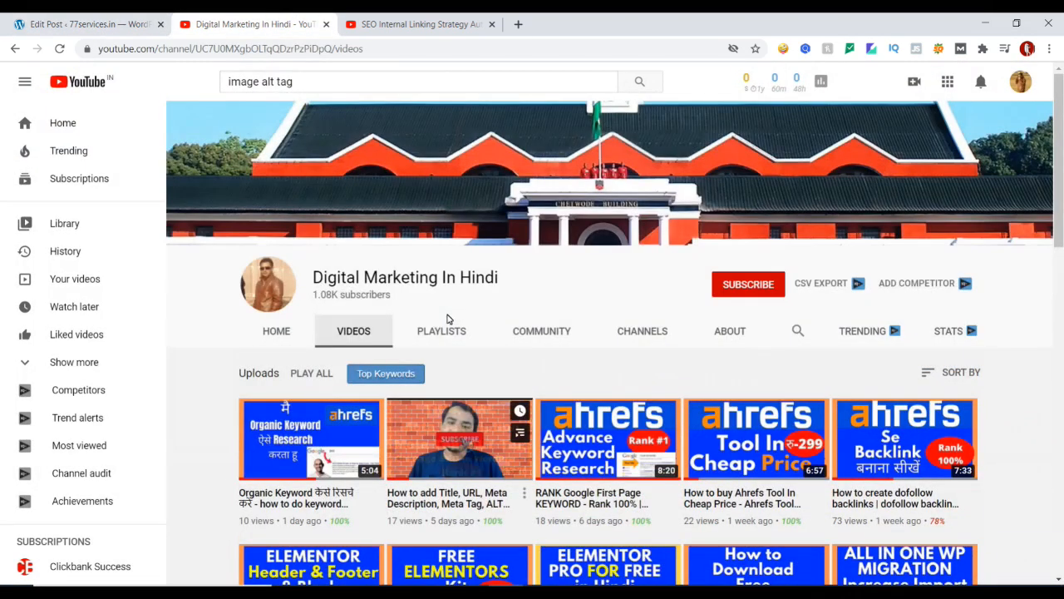
mouse_move(521, 403)
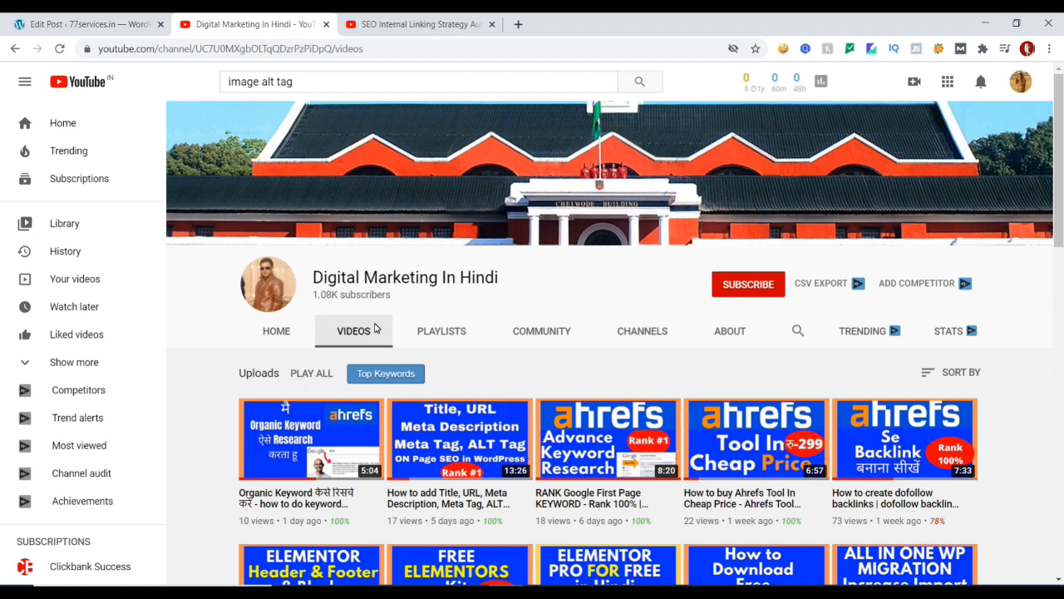
scroll(379, 329, down, 2)
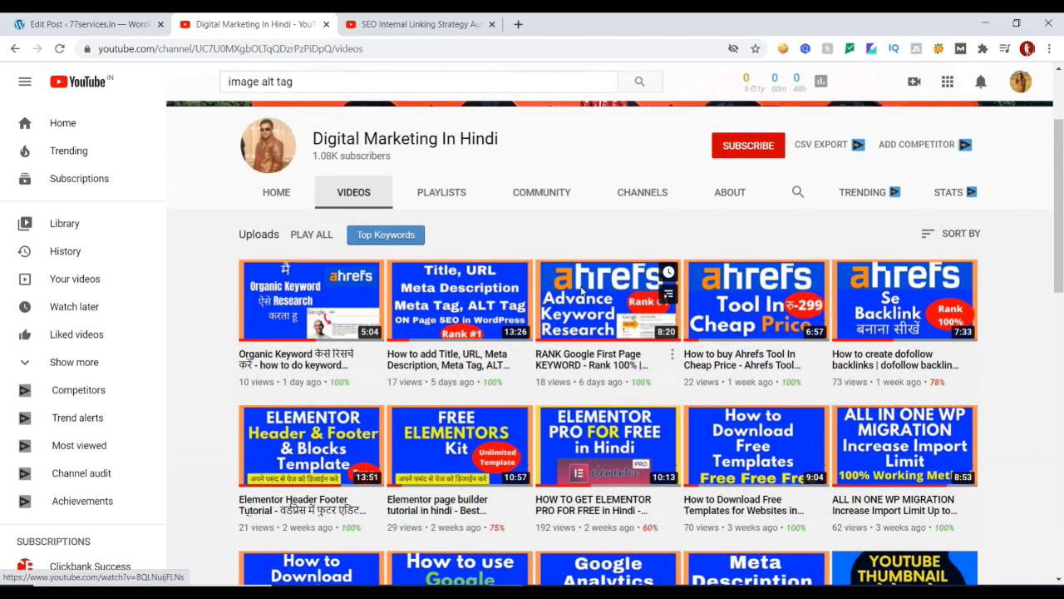
mouse_move(494, 382)
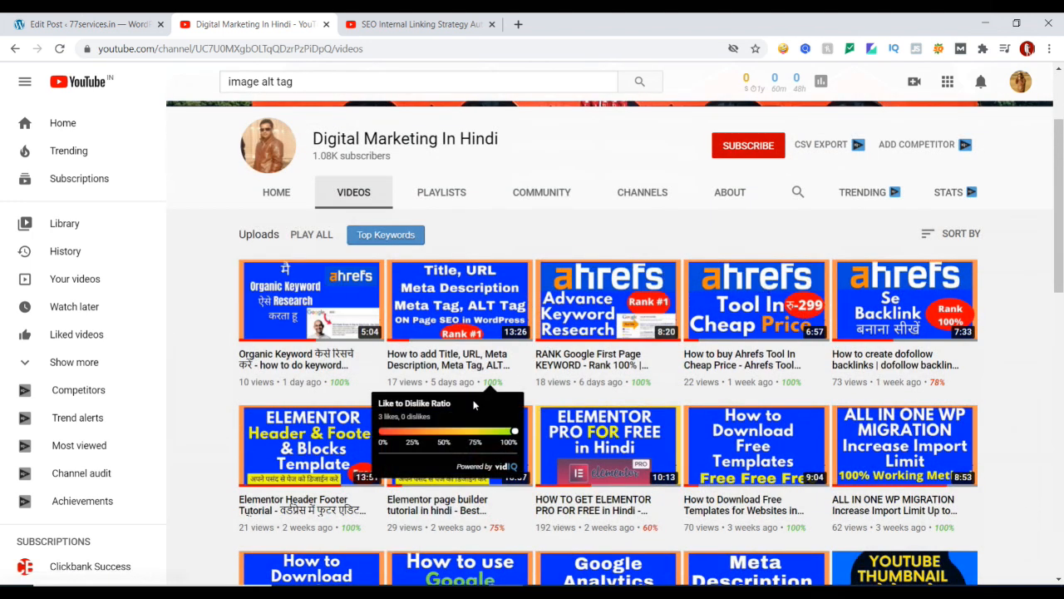
scroll(381, 382, down, 1)
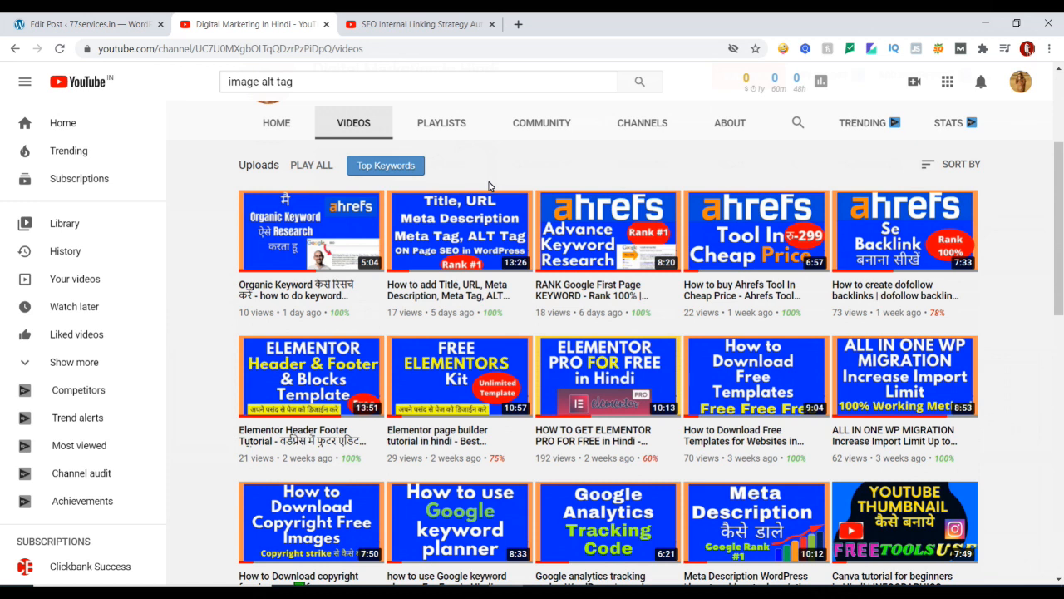
scroll(489, 186, down, 3)
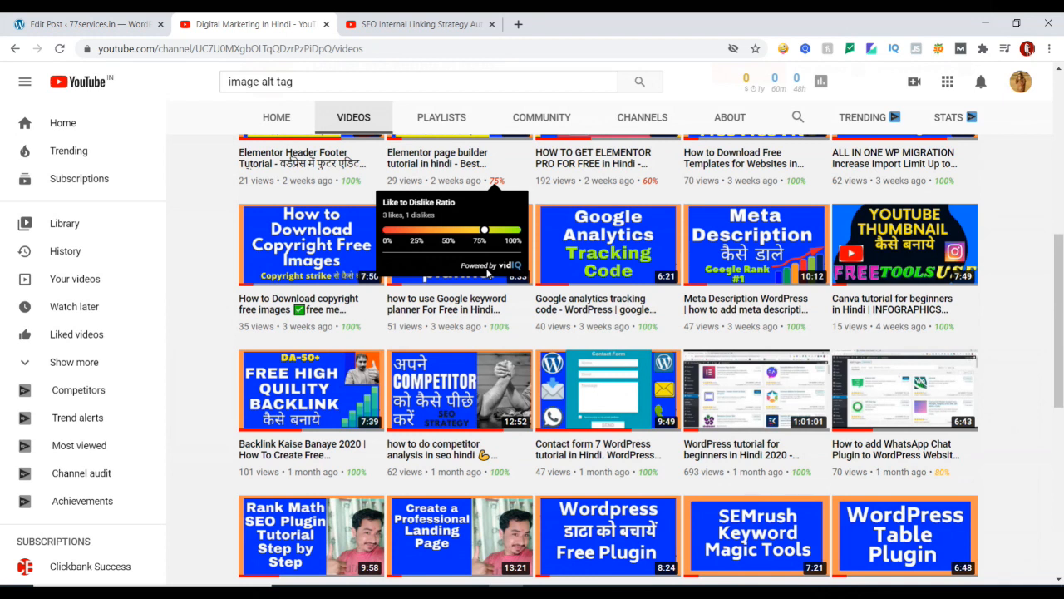
scroll(449, 335, down, 3)
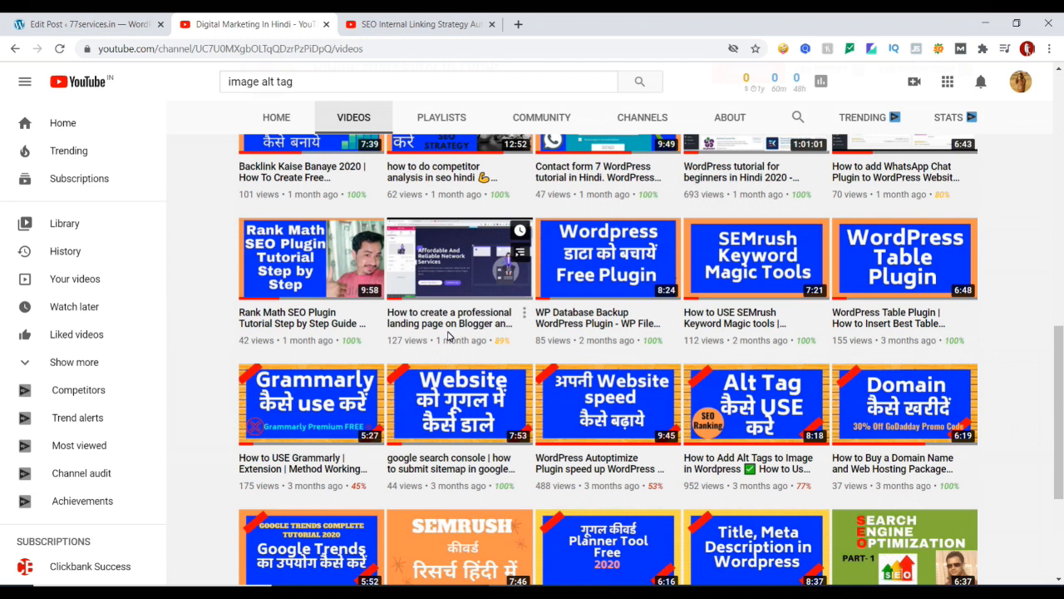